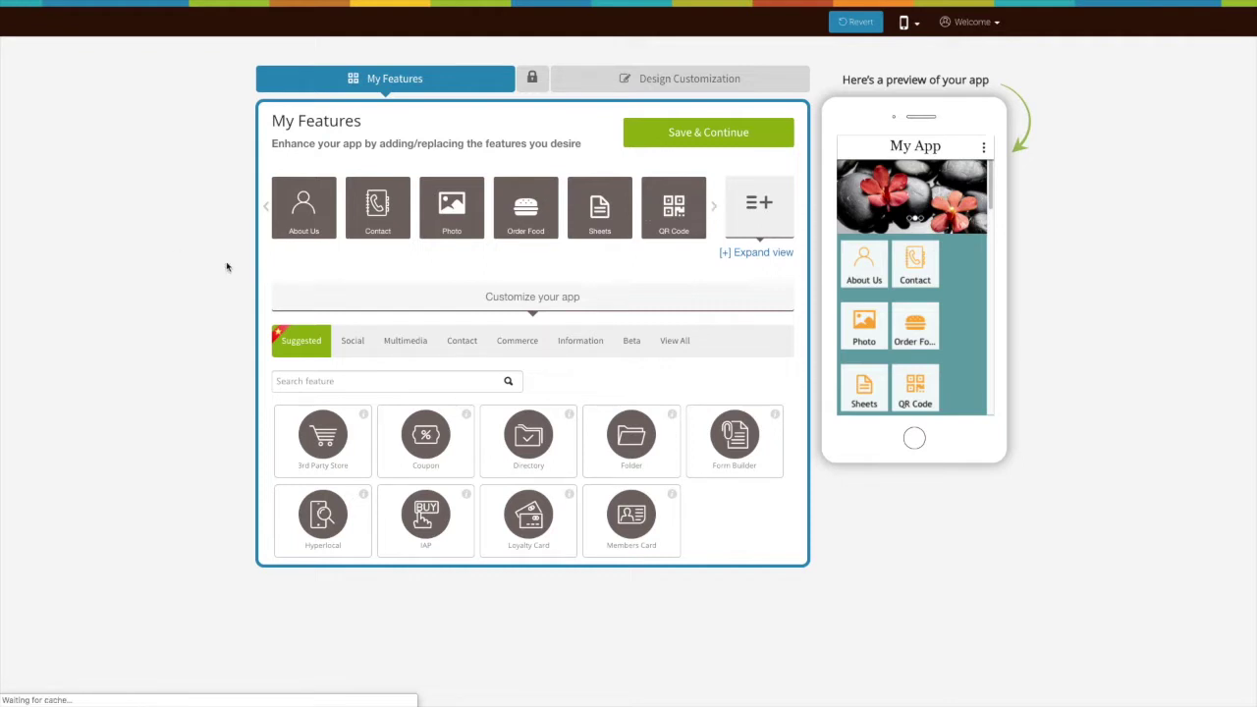
Step: Add the Directory feature, found by searching 'Dire', and keep its page name Directory
text(Dire)
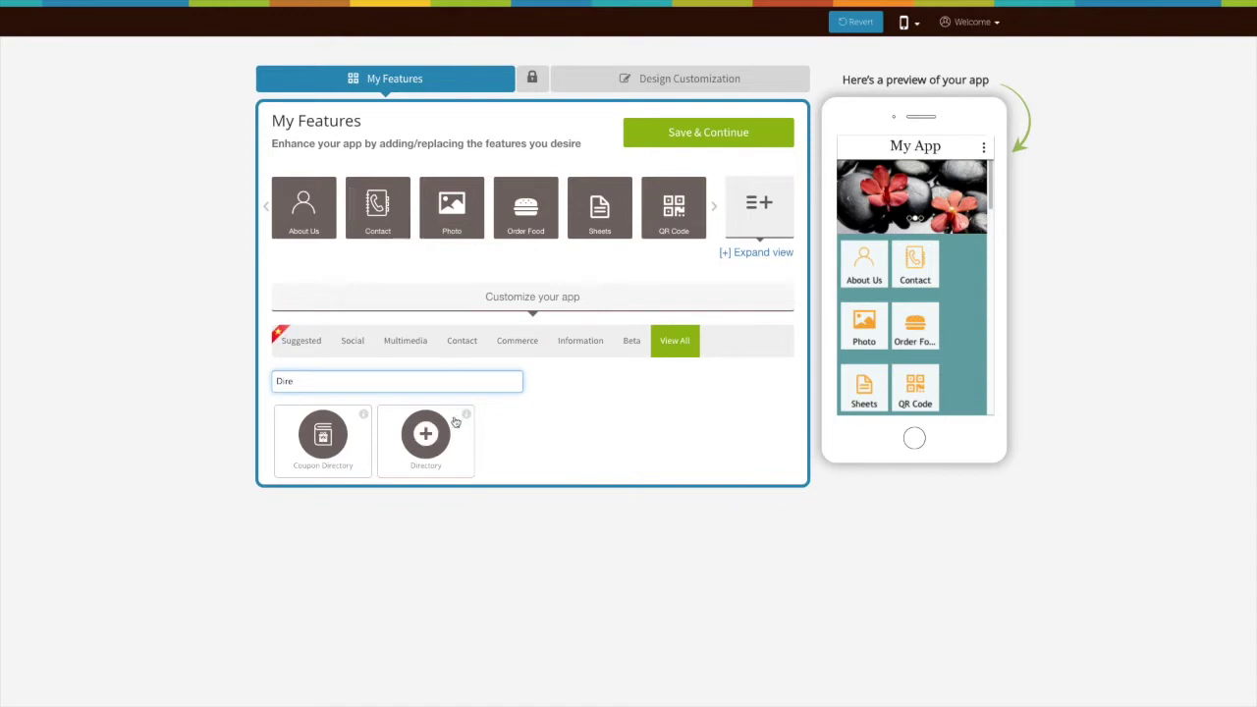
click(425, 439)
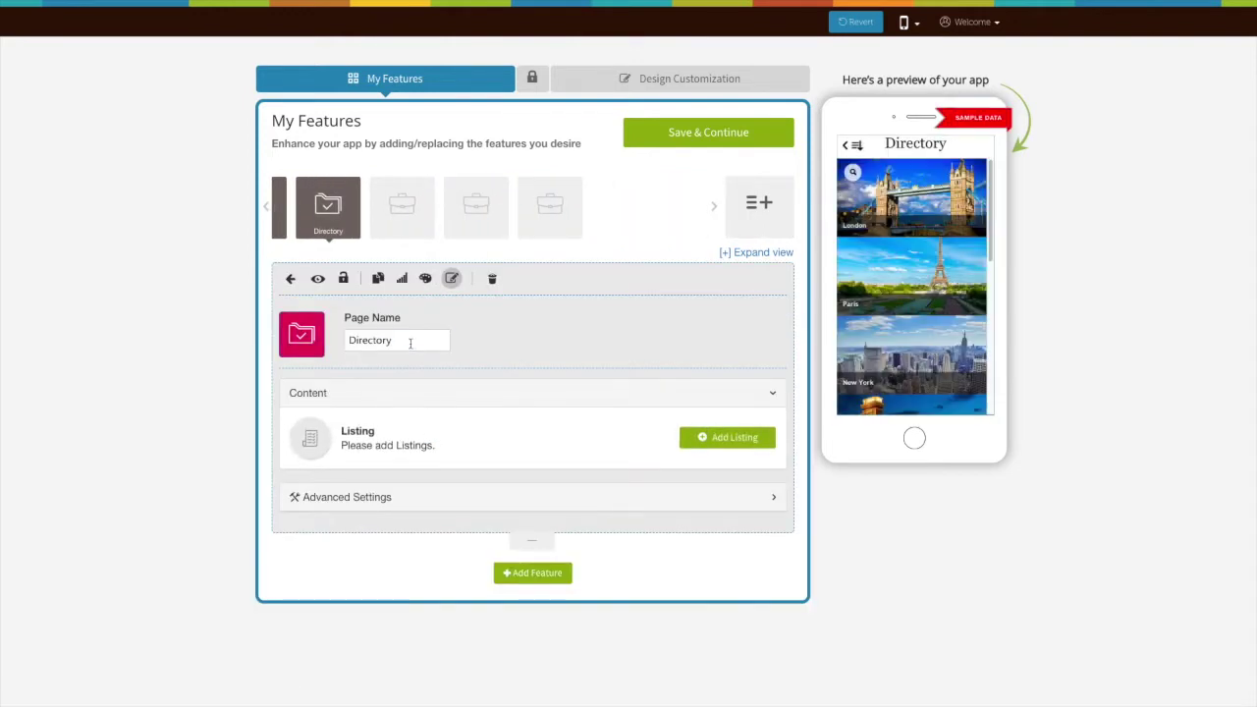
click(410, 342)
click(433, 378)
Step: Expand the Directory page's Advanced Settings to show search, menu, filter and payment options
click(412, 496)
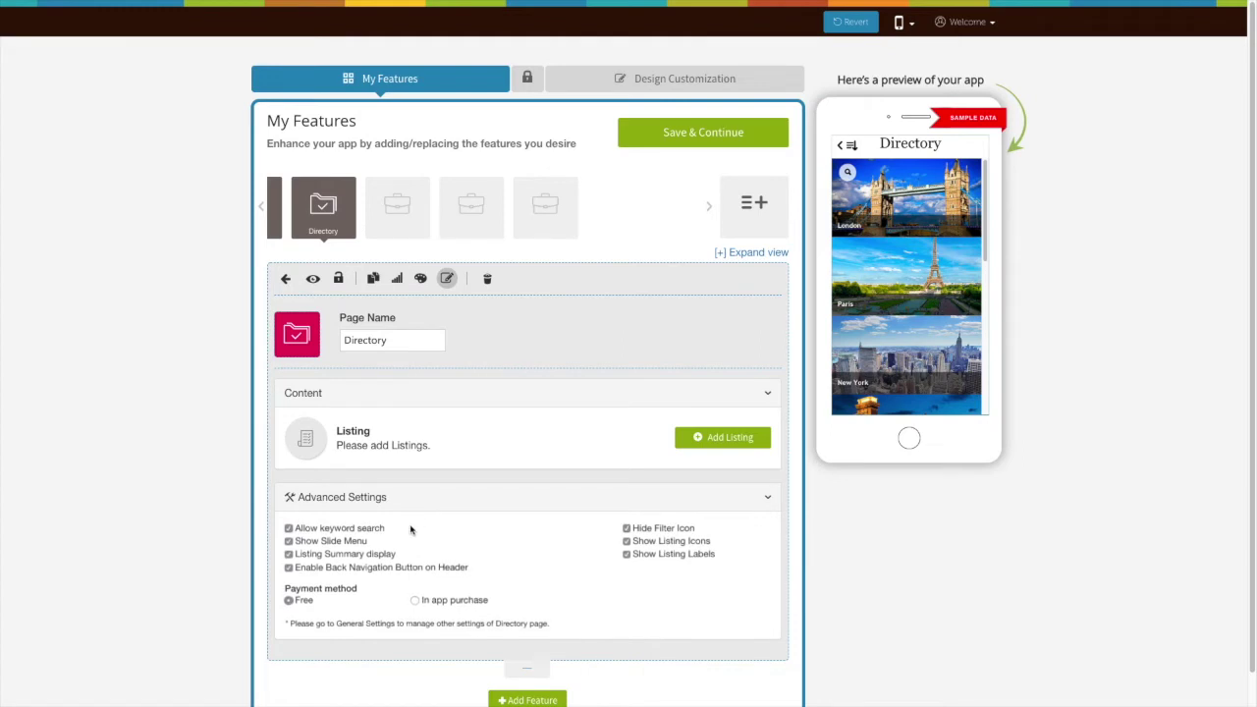
scroll(411, 531, down, 1)
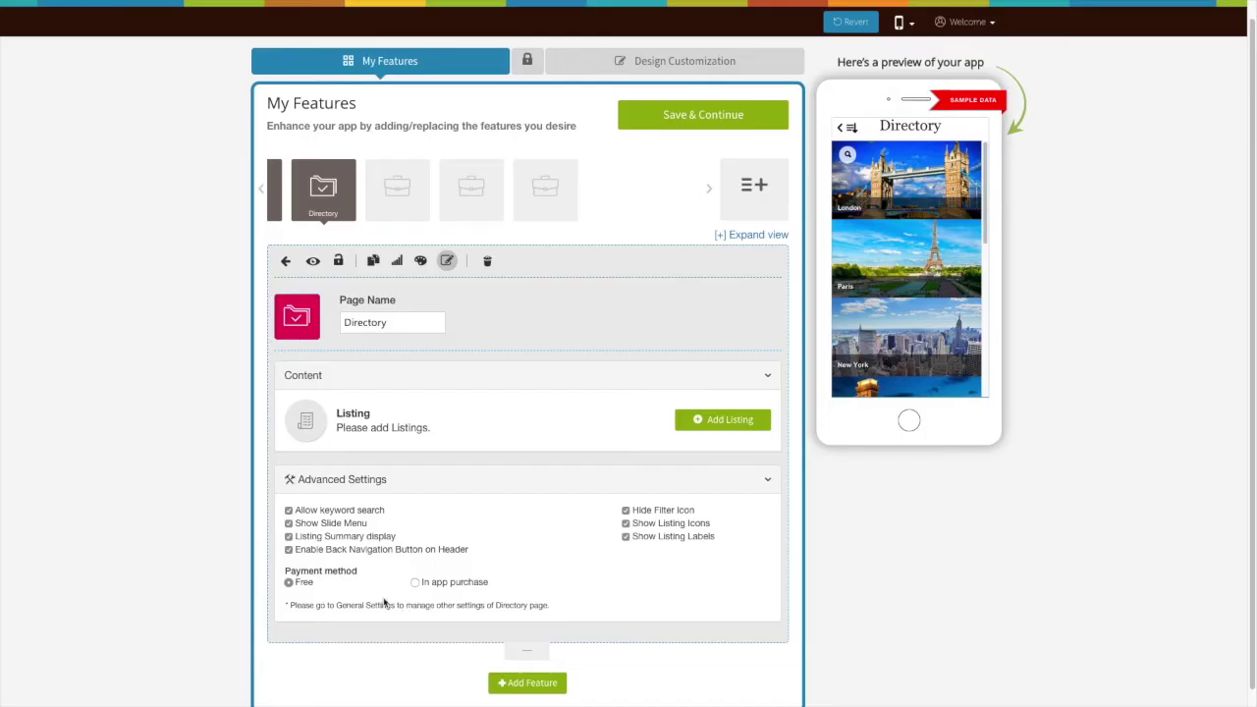
Step: Switch the payment method to In app purchase and review the Android activation help
click(415, 582)
scroll(417, 584, down, 1)
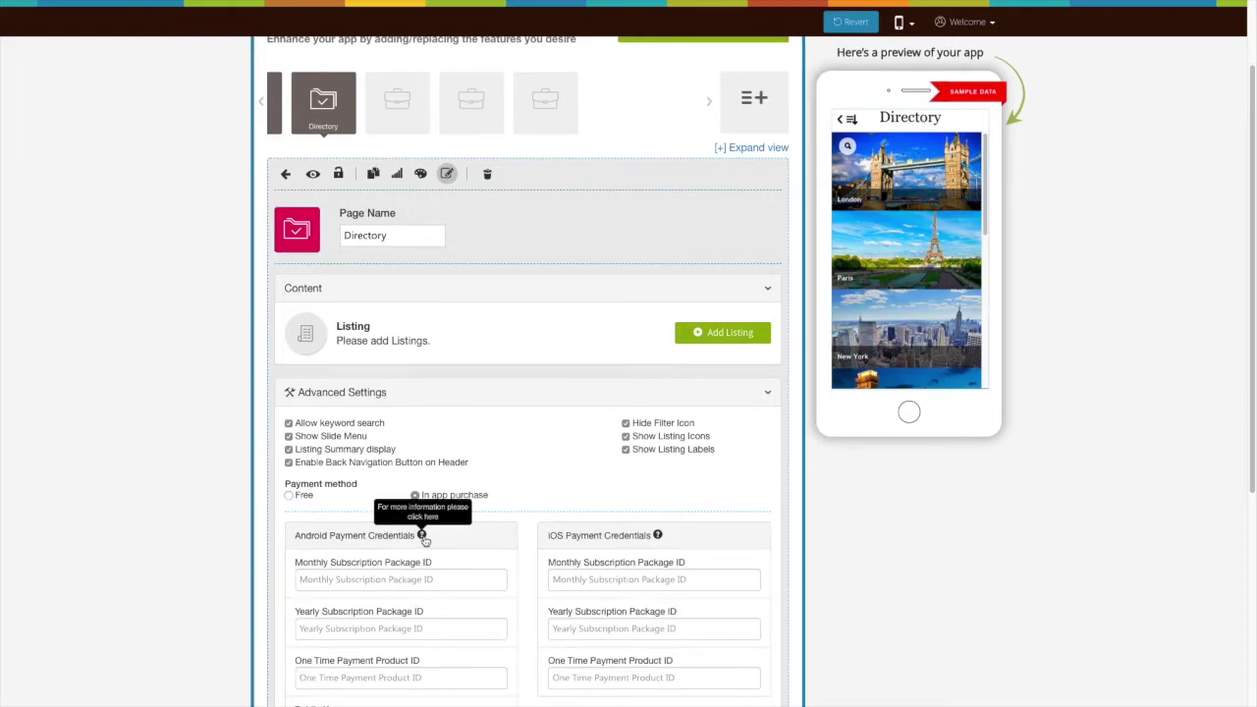
click(423, 536)
click(518, 242)
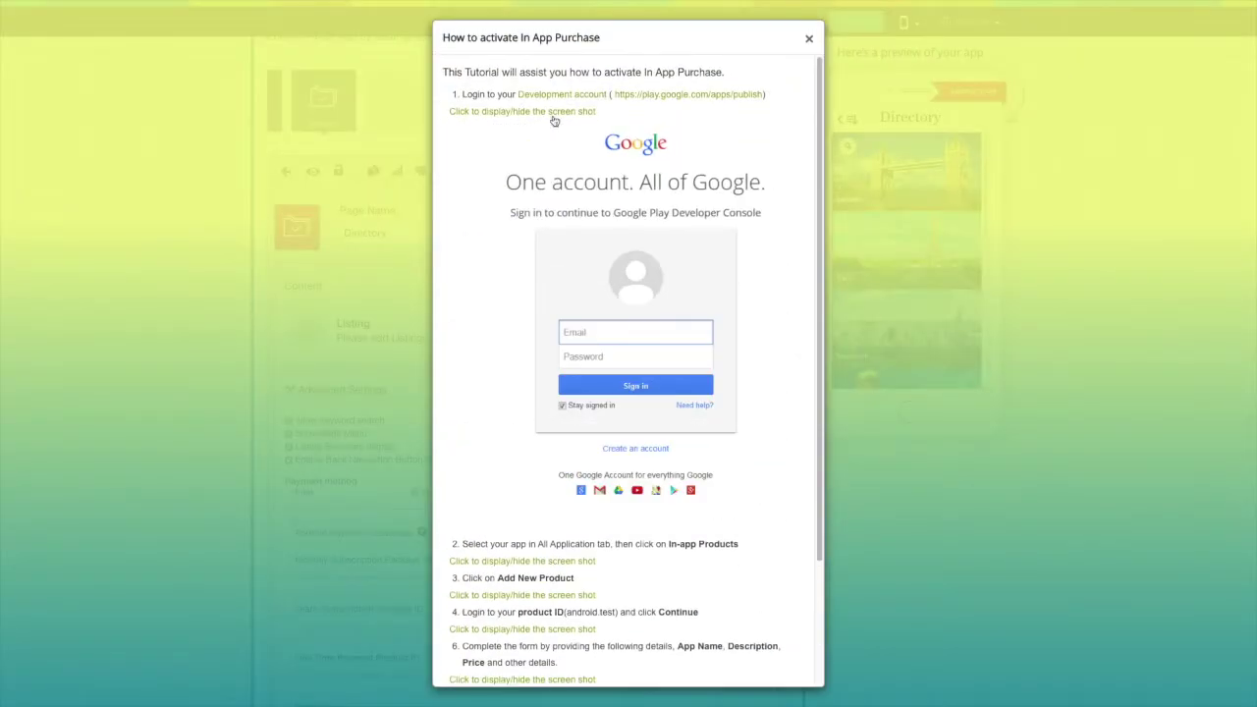
click(552, 117)
click(809, 168)
Step: Step through the Android and iOS product ID fields, viewing the iOS in-app purchase help
scroll(526, 412, down, 3)
click(392, 232)
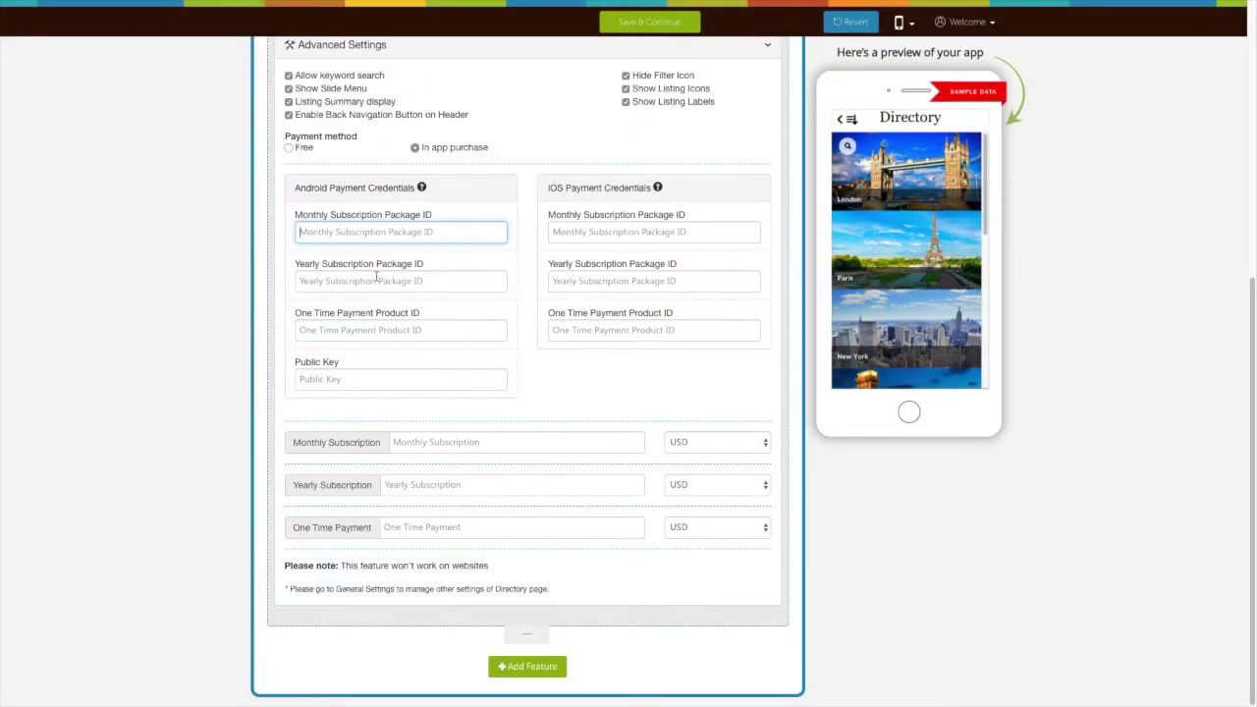
key(Tab)
key(Tab)
click(346, 383)
click(664, 390)
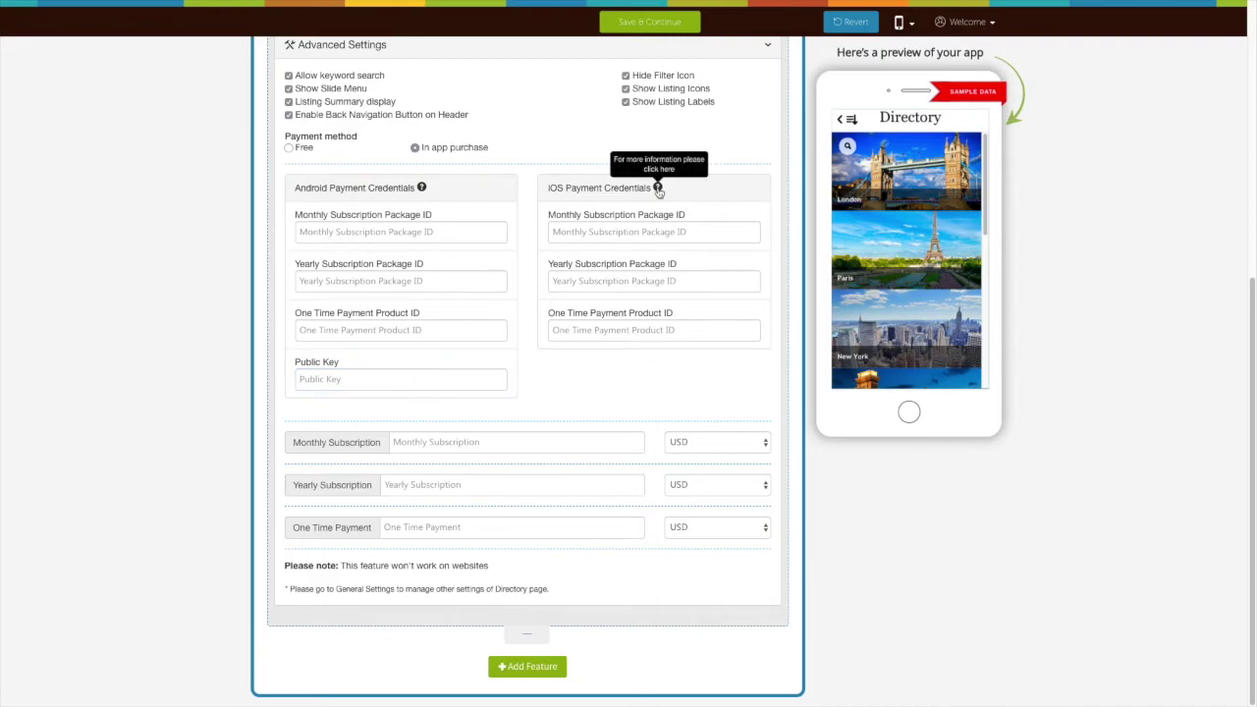
click(658, 188)
click(811, 162)
click(608, 236)
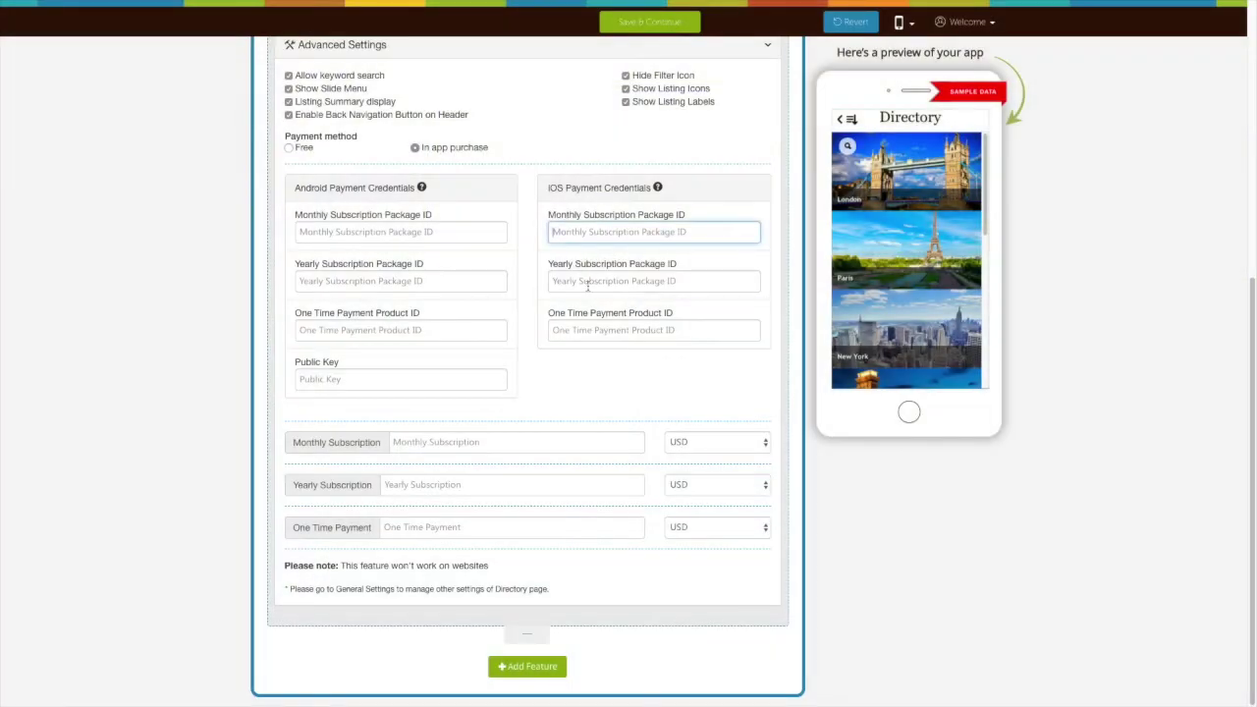
click(588, 282)
click(595, 330)
Step: Keep USD for the monthly, yearly and one-time prices, then request to add listings
click(491, 443)
click(759, 444)
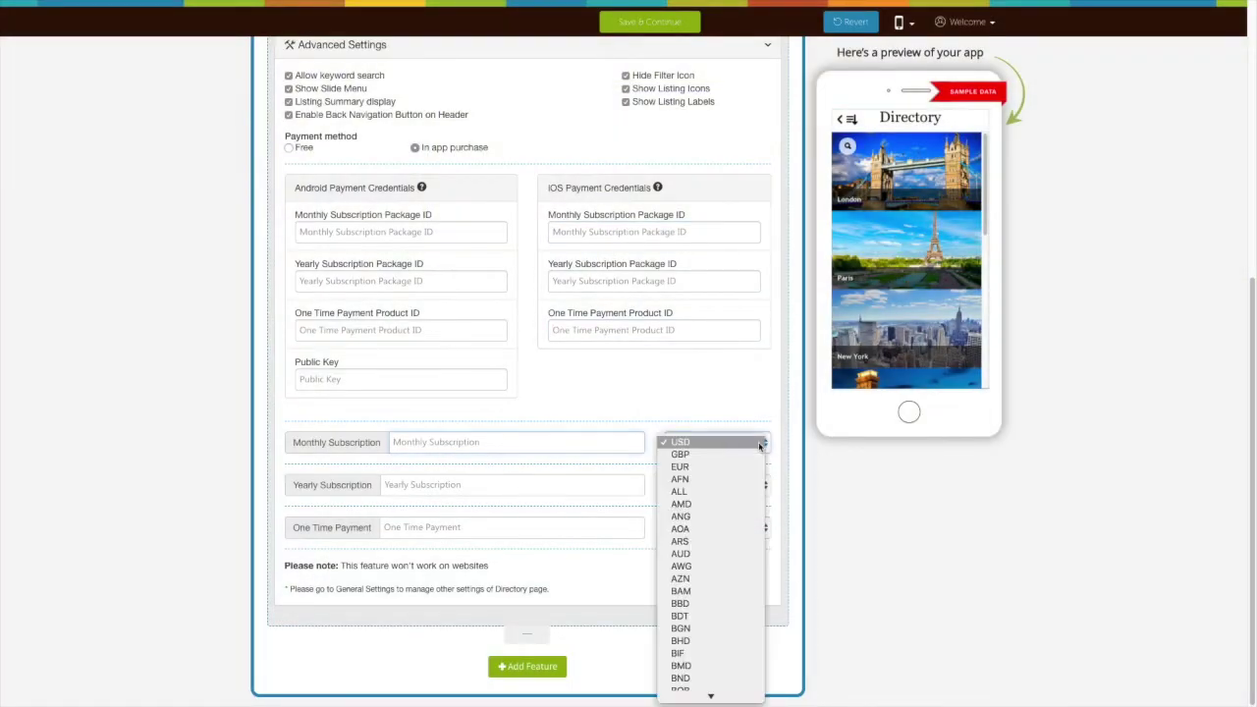
click(687, 443)
click(482, 491)
click(677, 485)
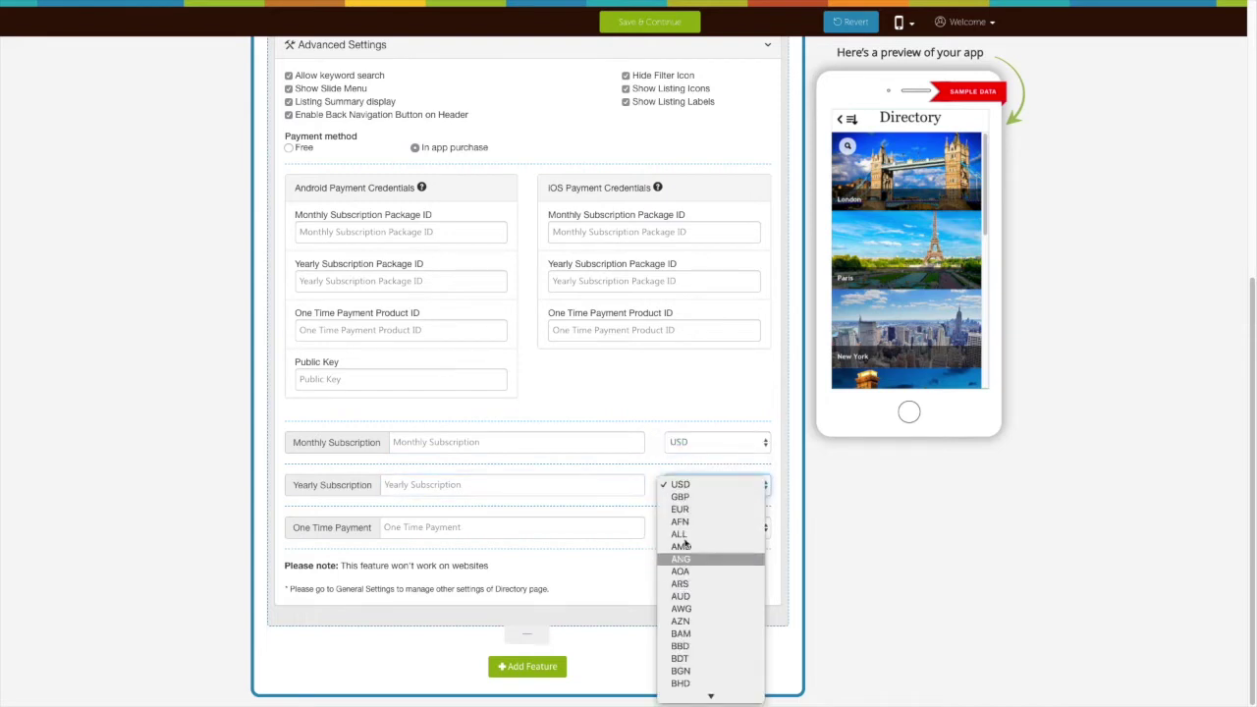
click(679, 491)
click(519, 527)
click(702, 527)
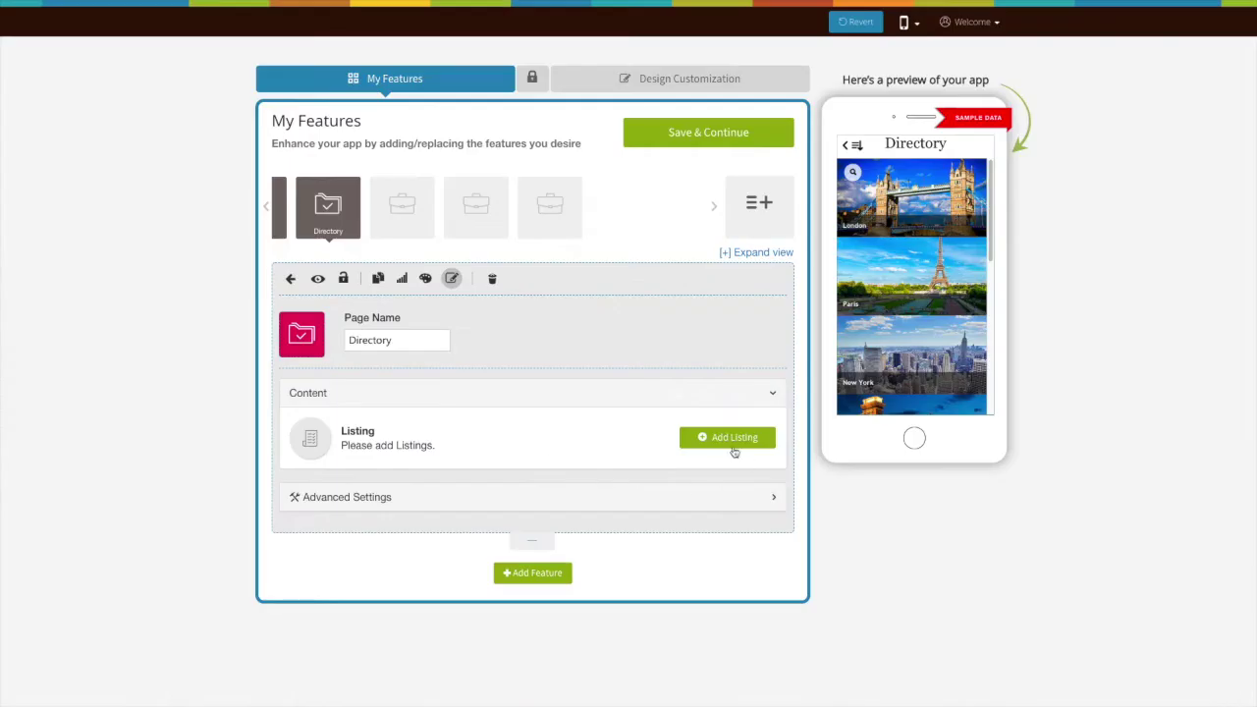
click(734, 446)
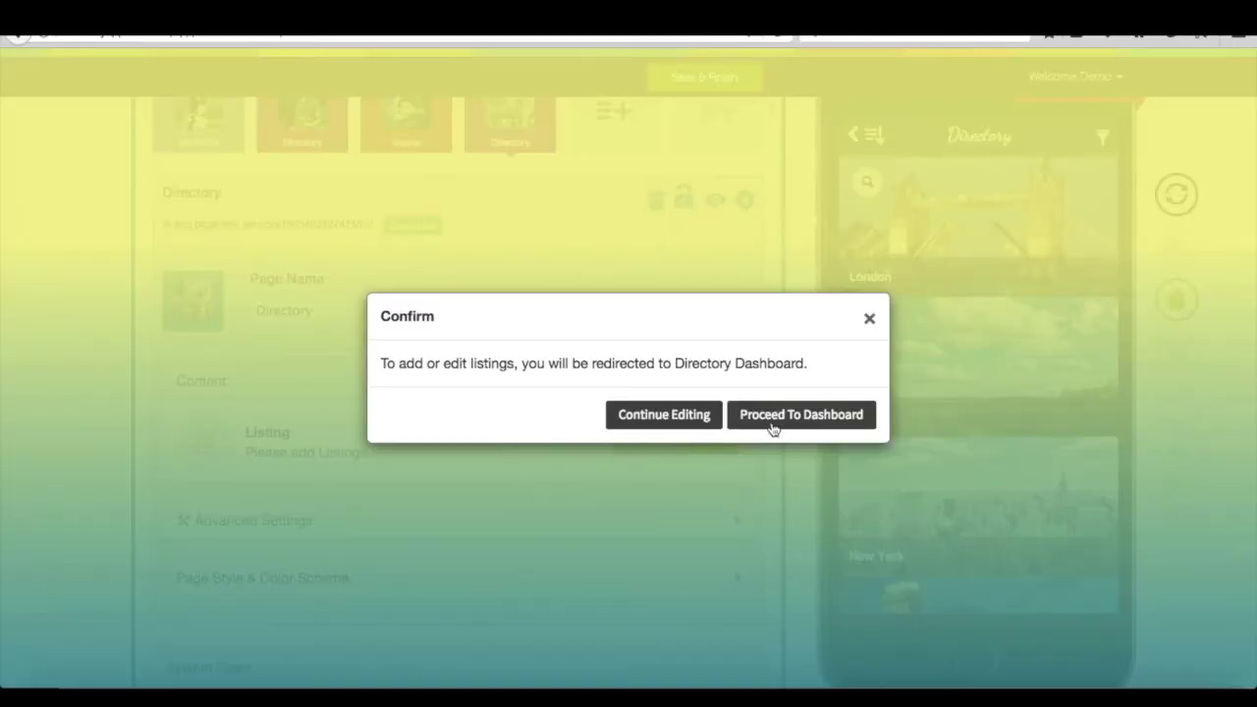
Step: Proceed to the Directory Dashboard, cancel a new category, and open the Default category
click(772, 428)
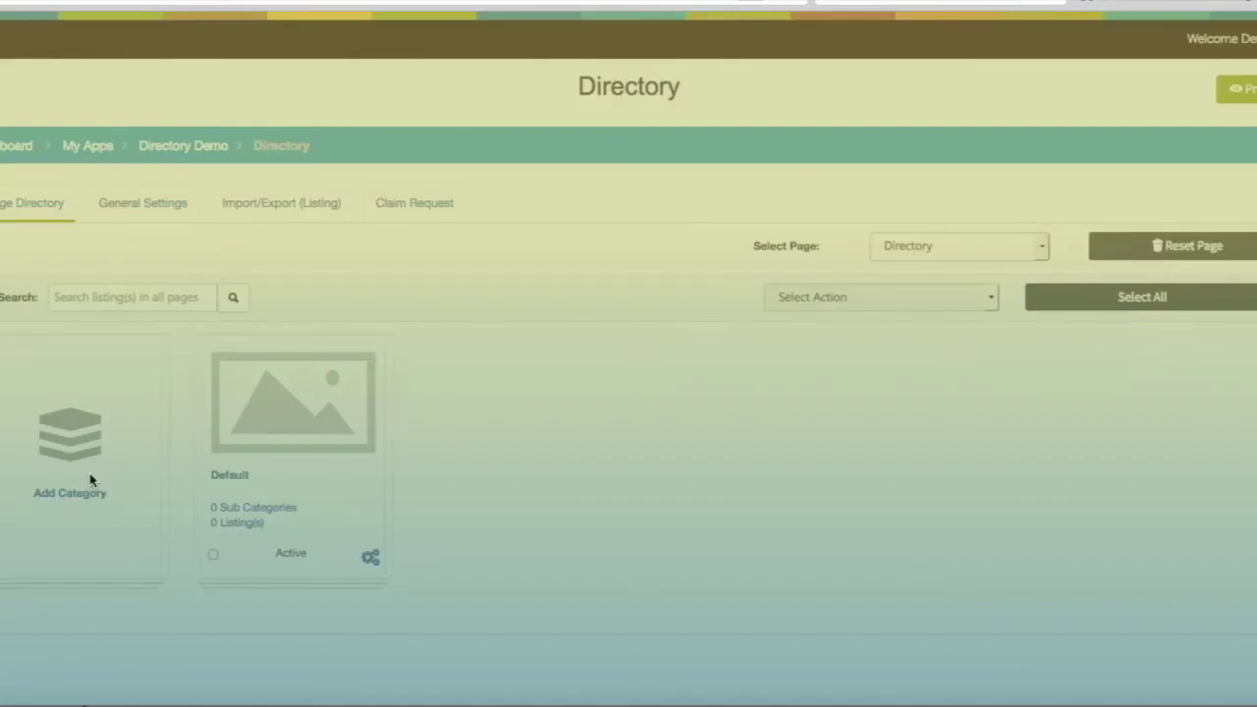
click(91, 480)
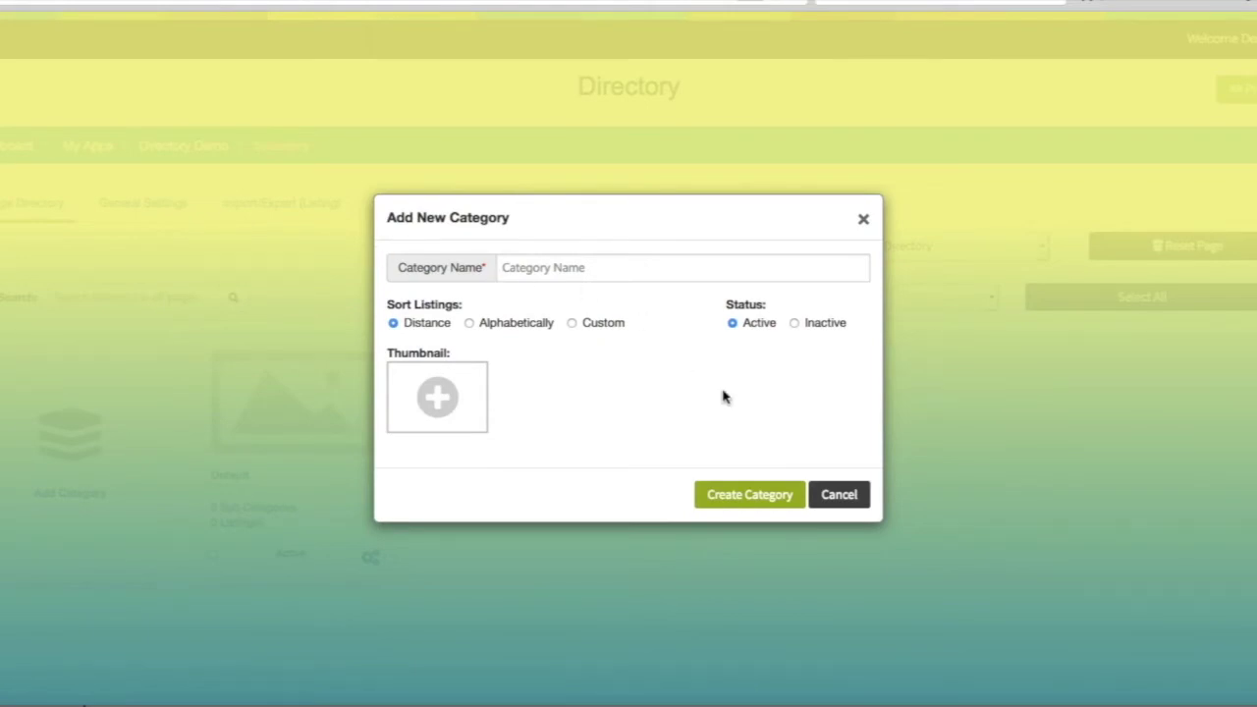
click(847, 496)
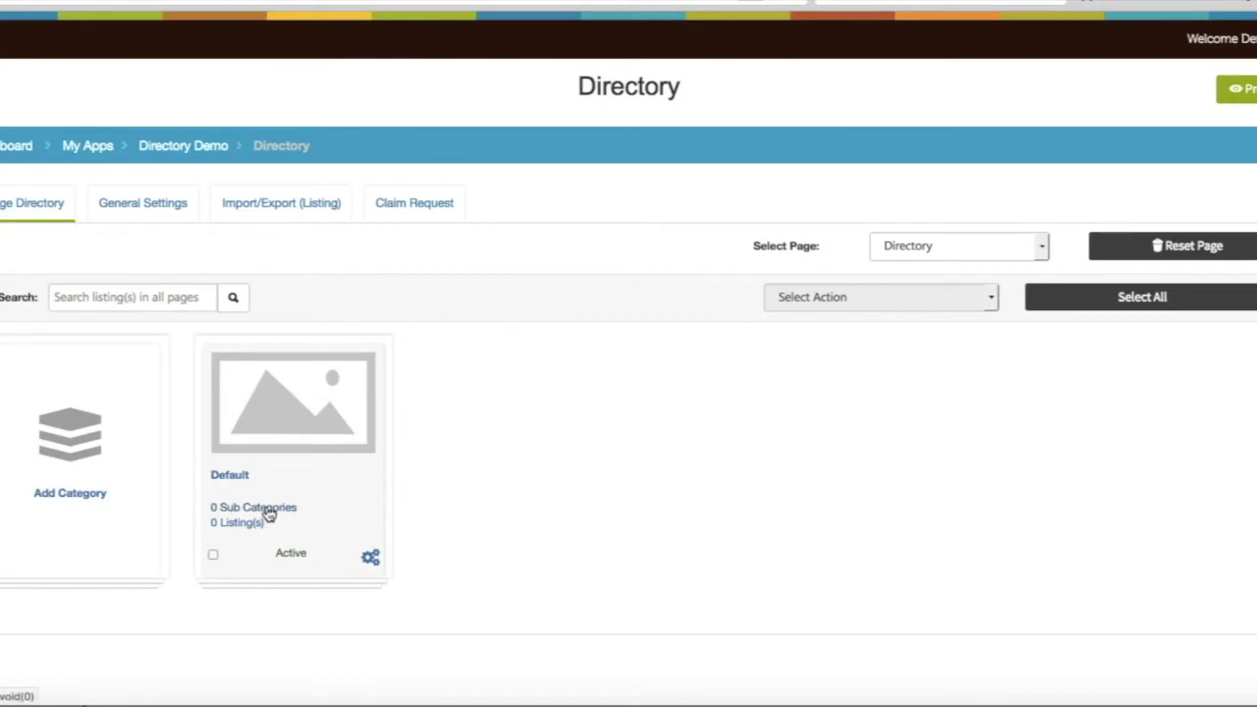
click(269, 515)
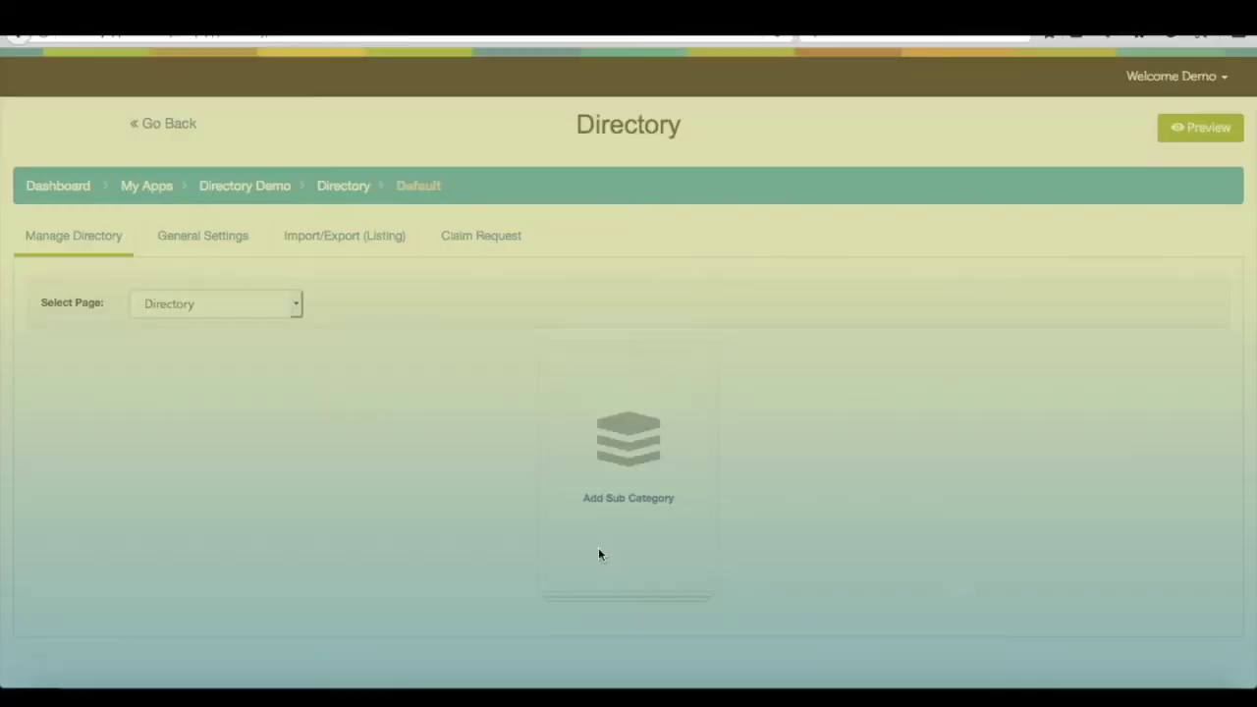
Step: Cancel an Add Sub Category attempt, return to Manage Directory, and open Default's 0 listings
click(598, 547)
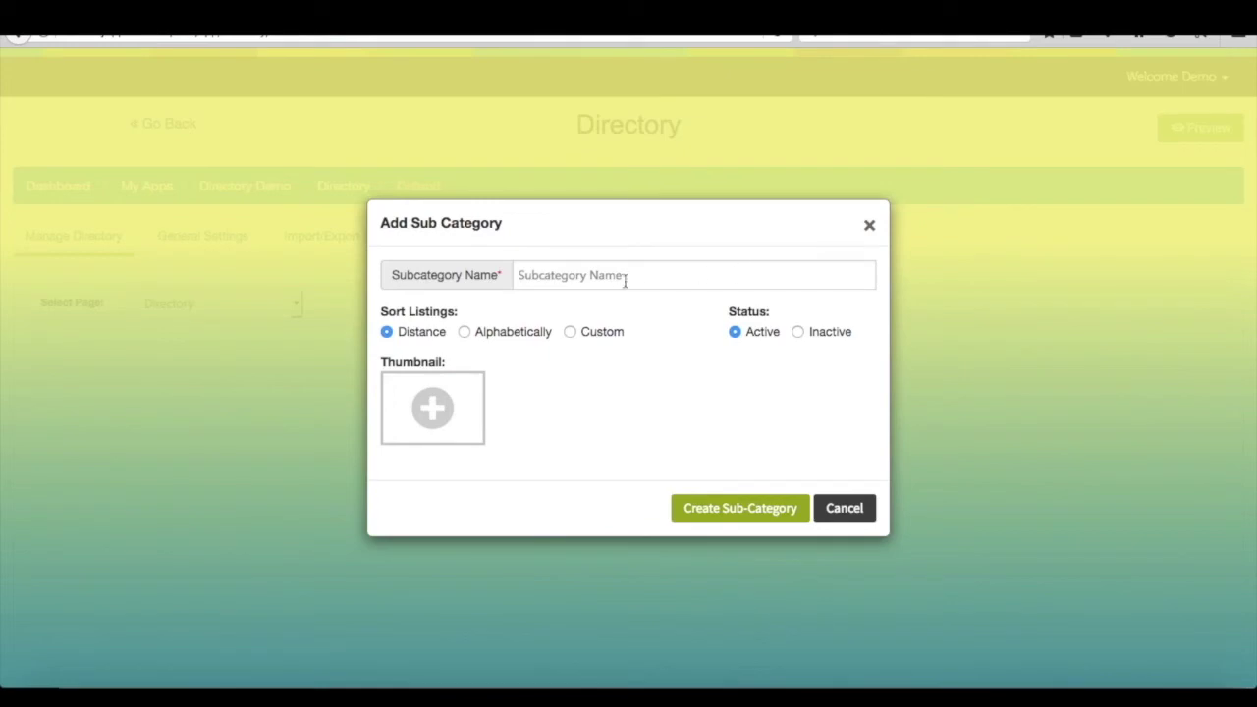
click(843, 510)
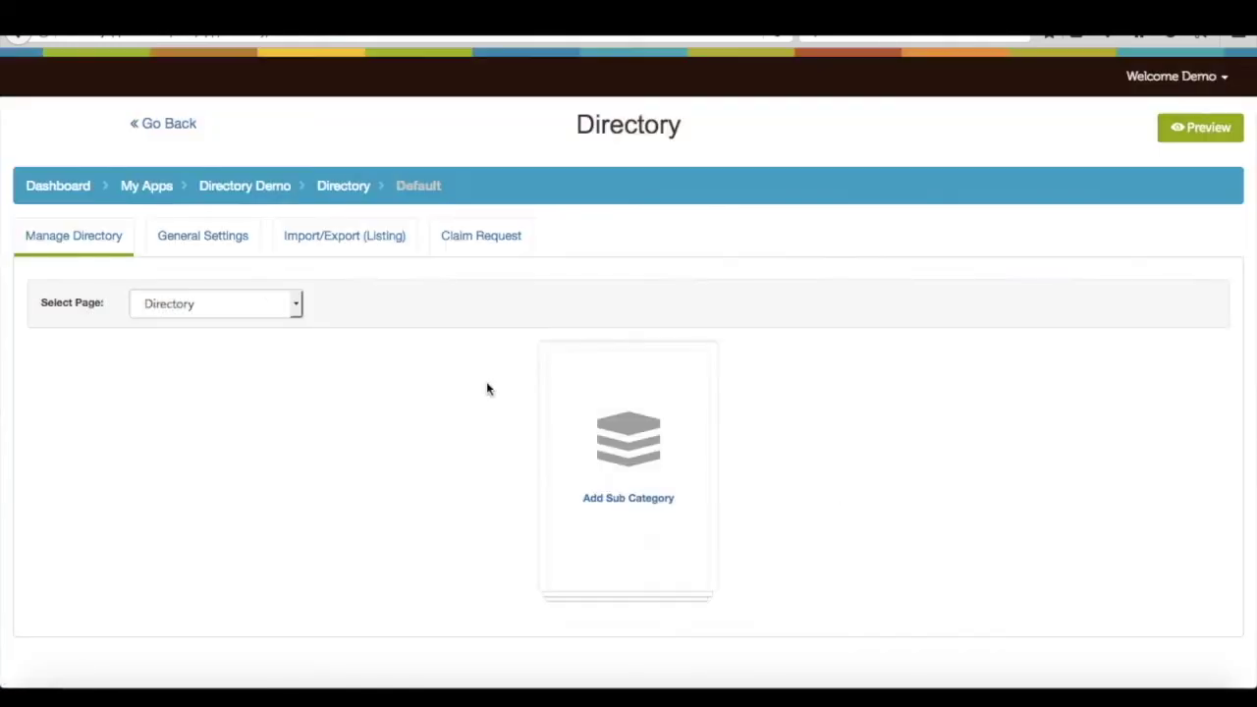
click(98, 240)
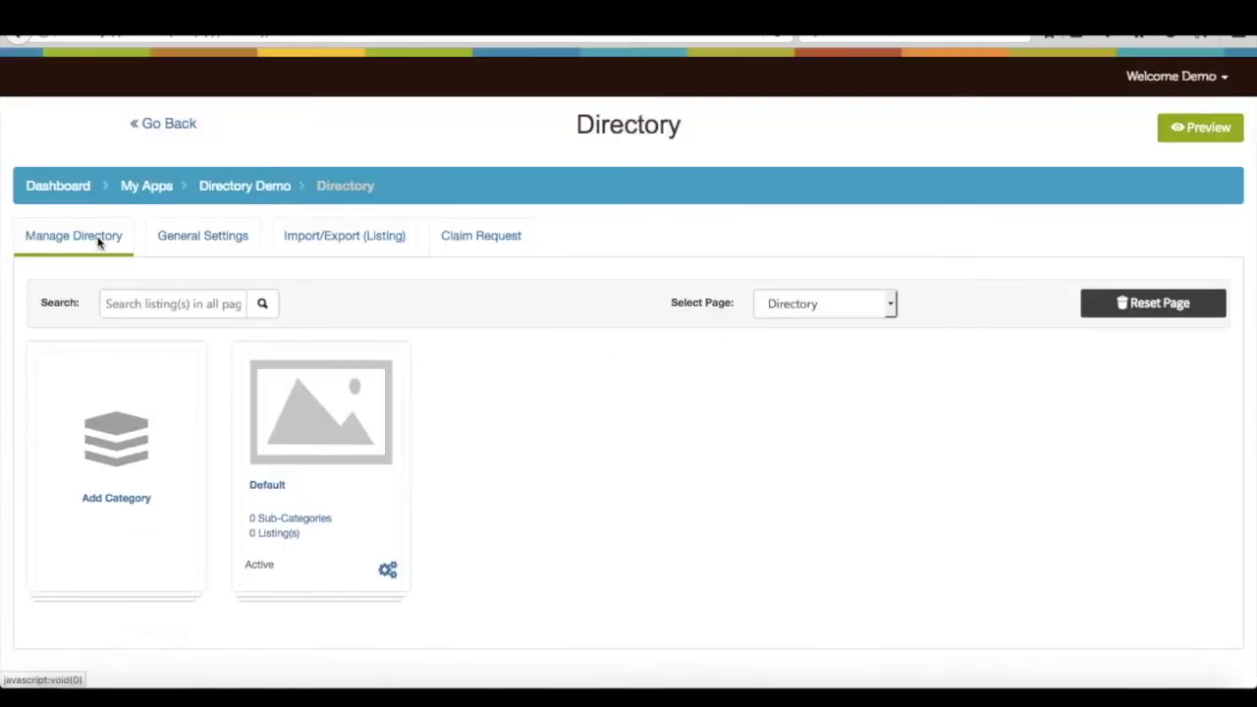
click(277, 534)
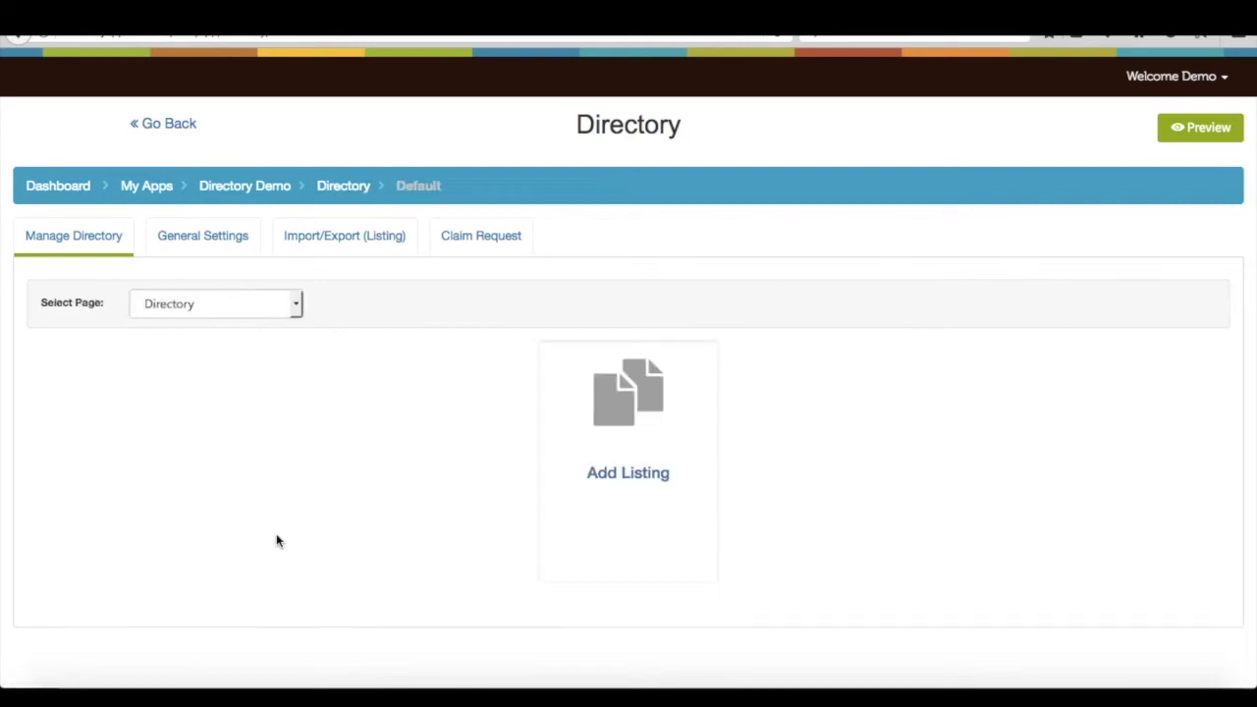
Step: Start a new Default listing headed 'The Royale Happening' and visit its summary and body fields
click(601, 476)
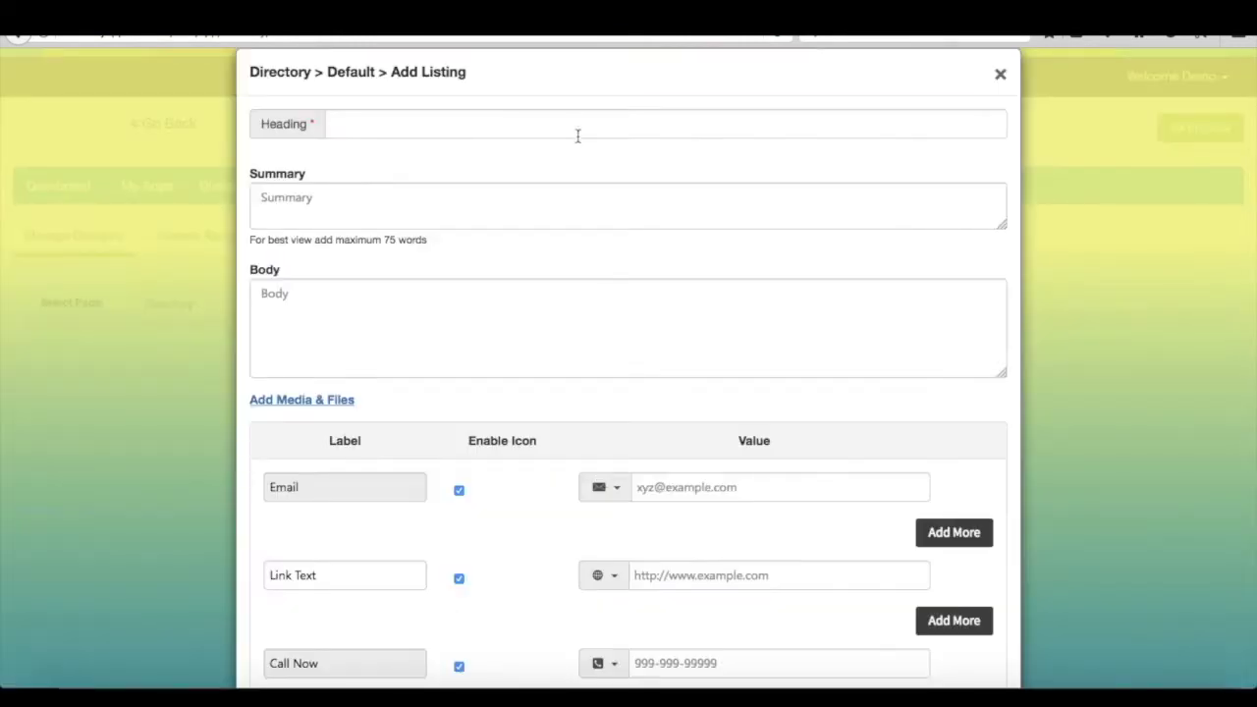
click(578, 134)
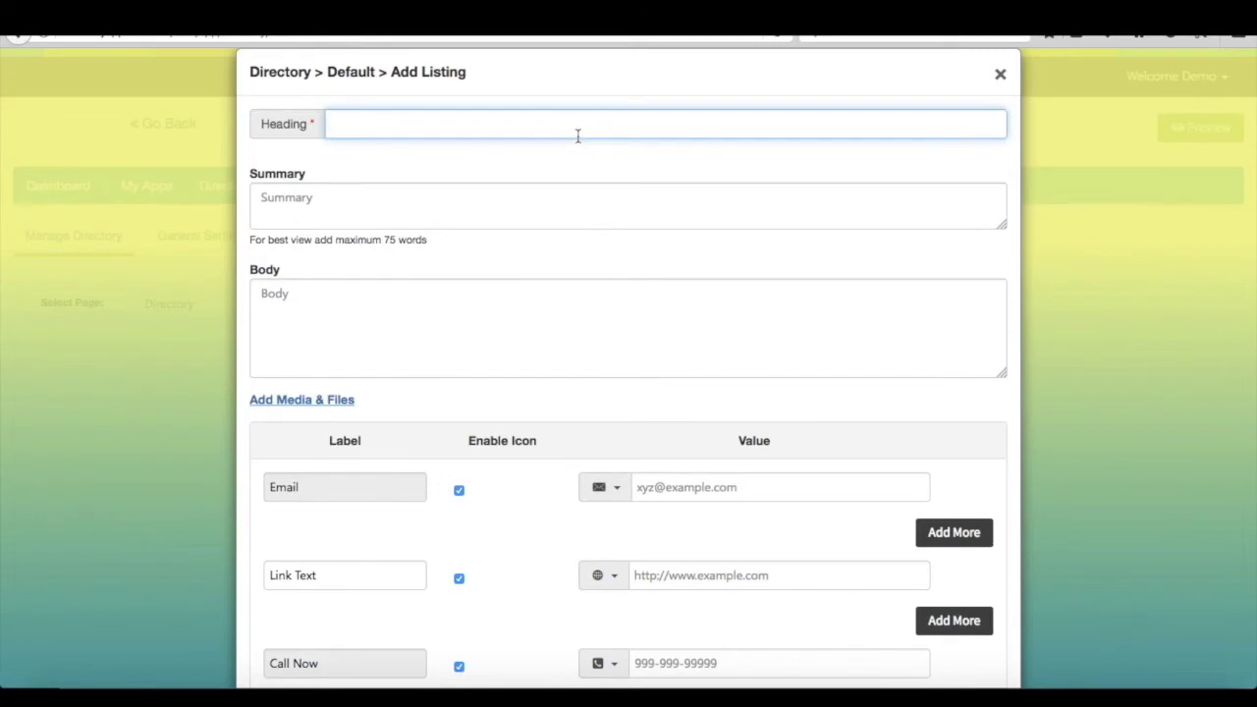
text(he Royale H)
text(appening)
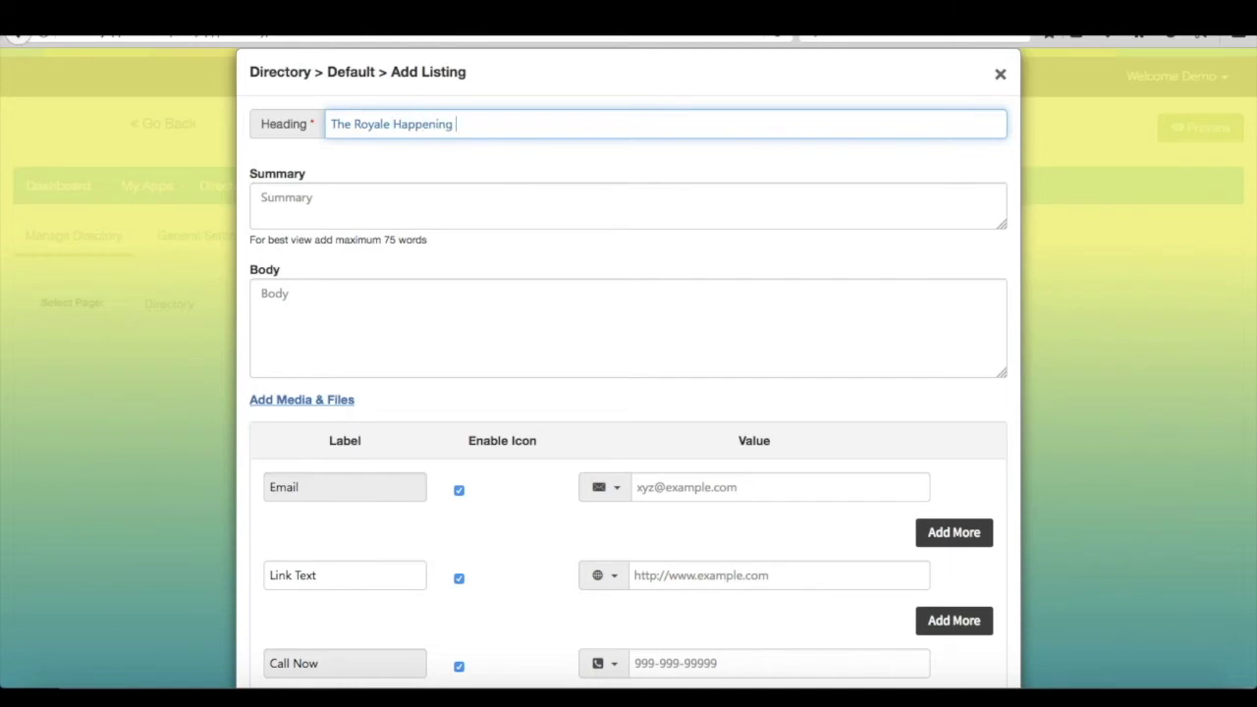
click(360, 189)
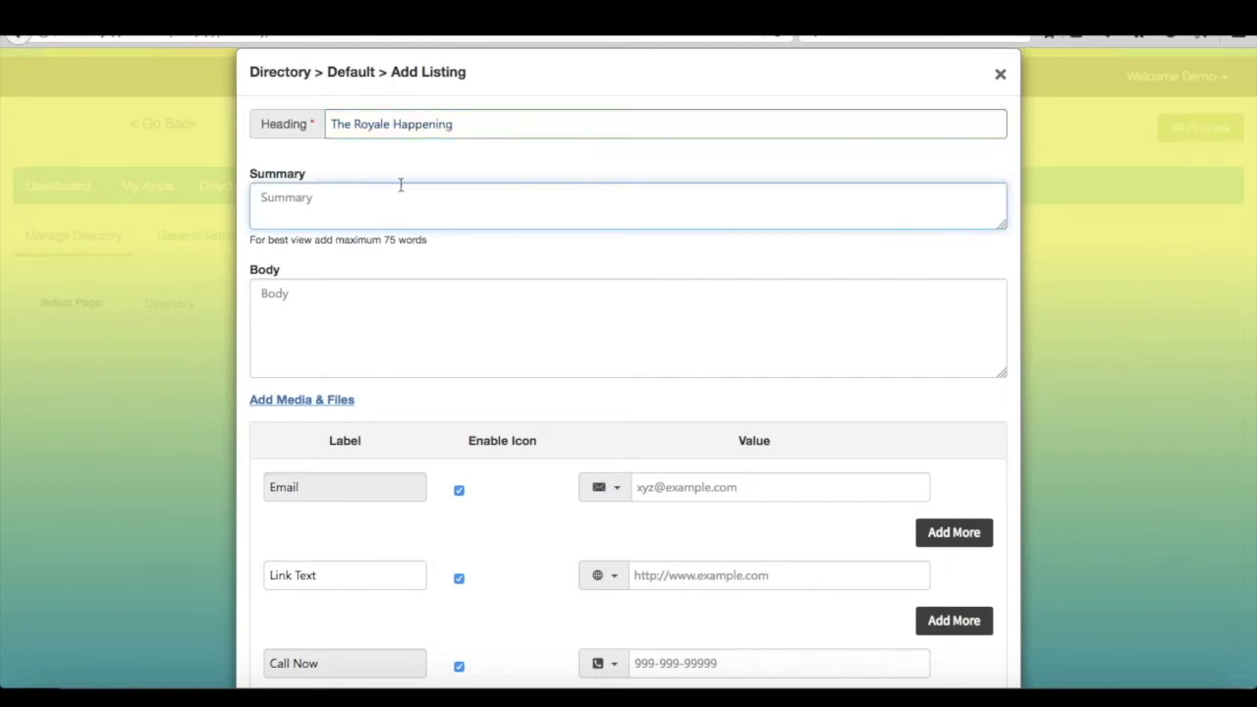
click(329, 335)
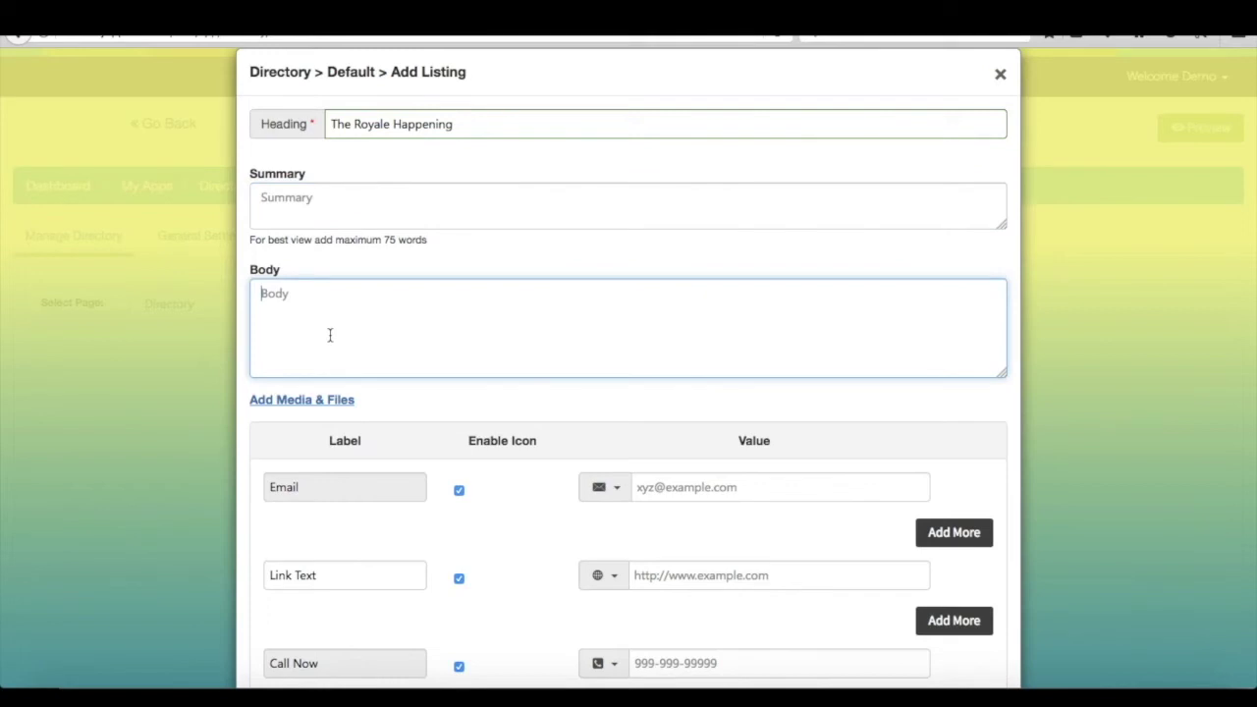
scroll(330, 335, down, 1)
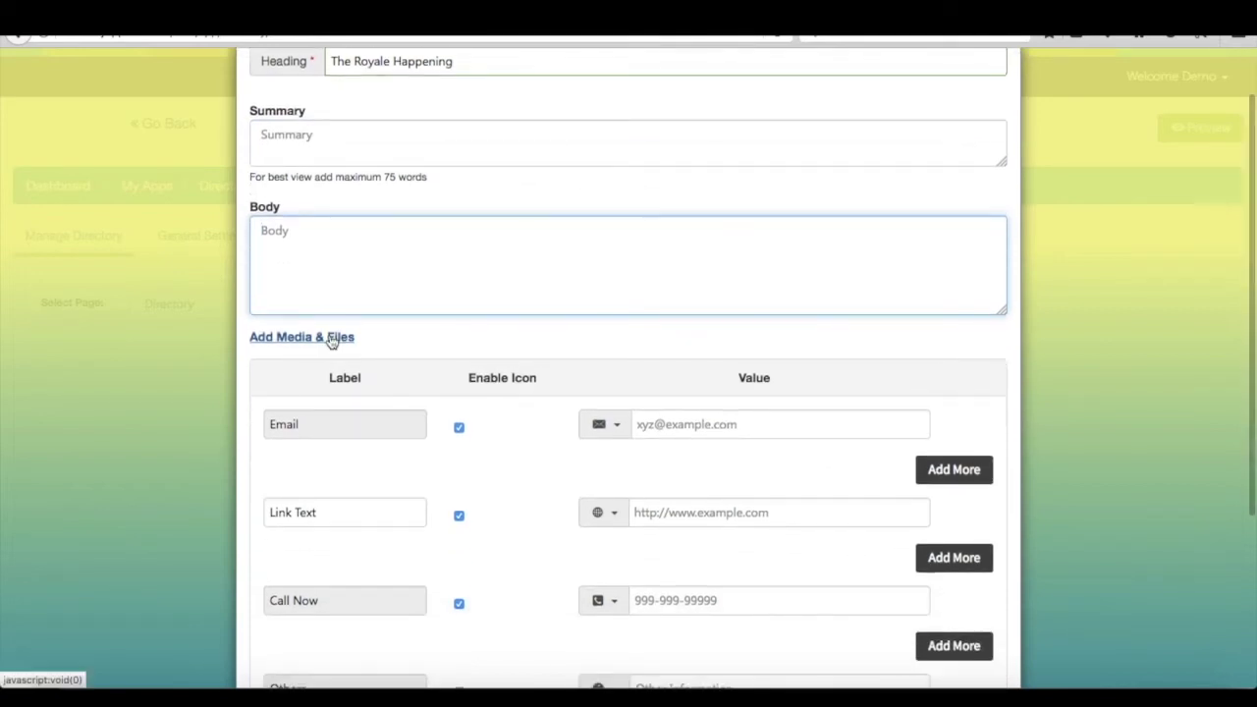
Step: Review the Images, Video, Audio and Upload PDF media tabs, then close the dialog
click(332, 339)
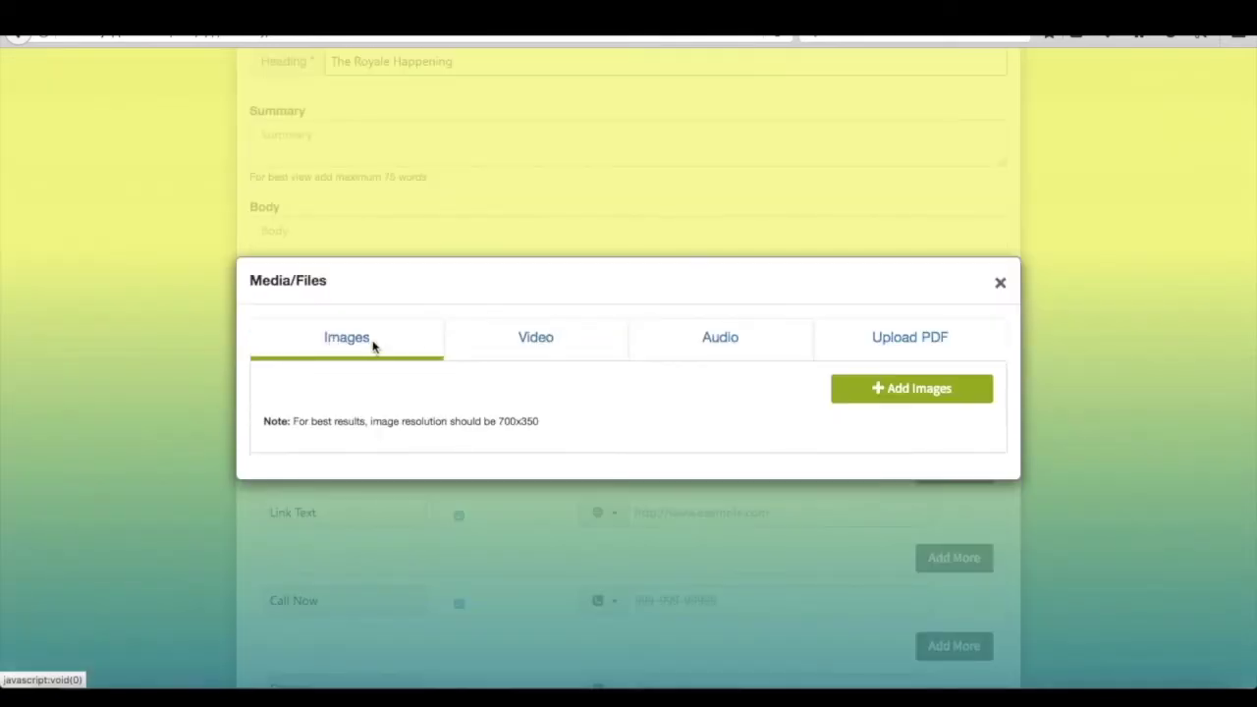
click(561, 354)
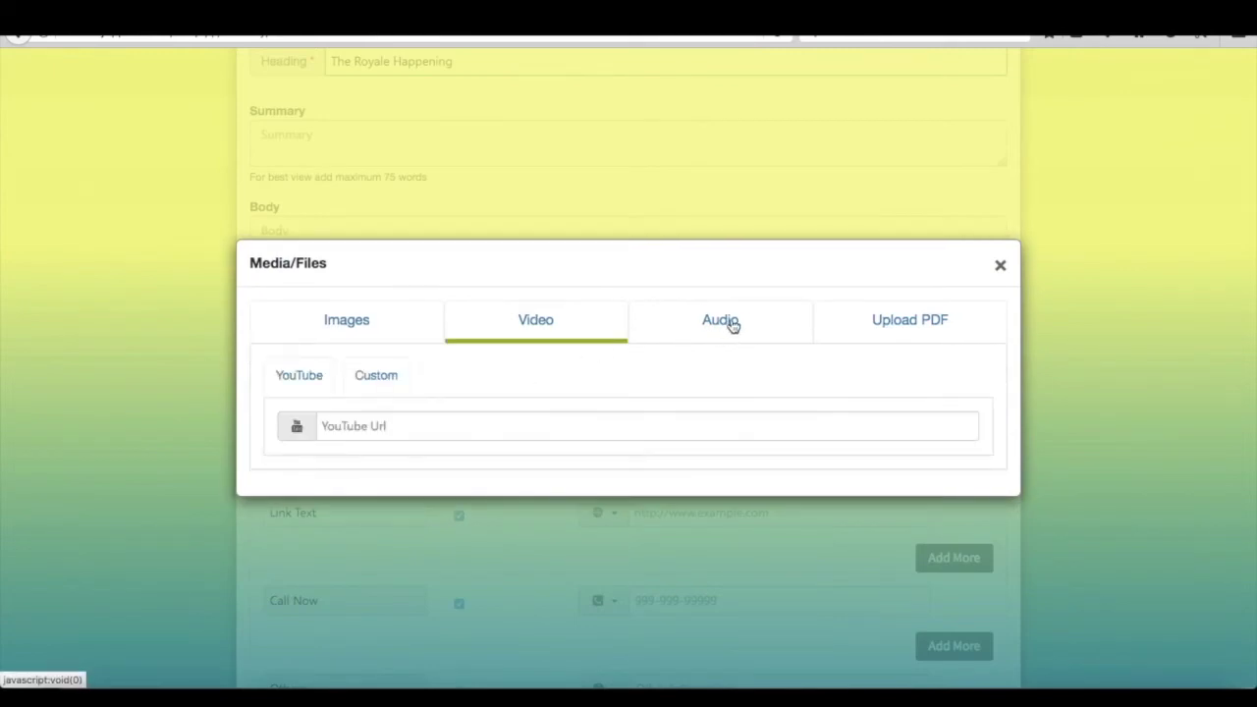
click(733, 325)
click(866, 332)
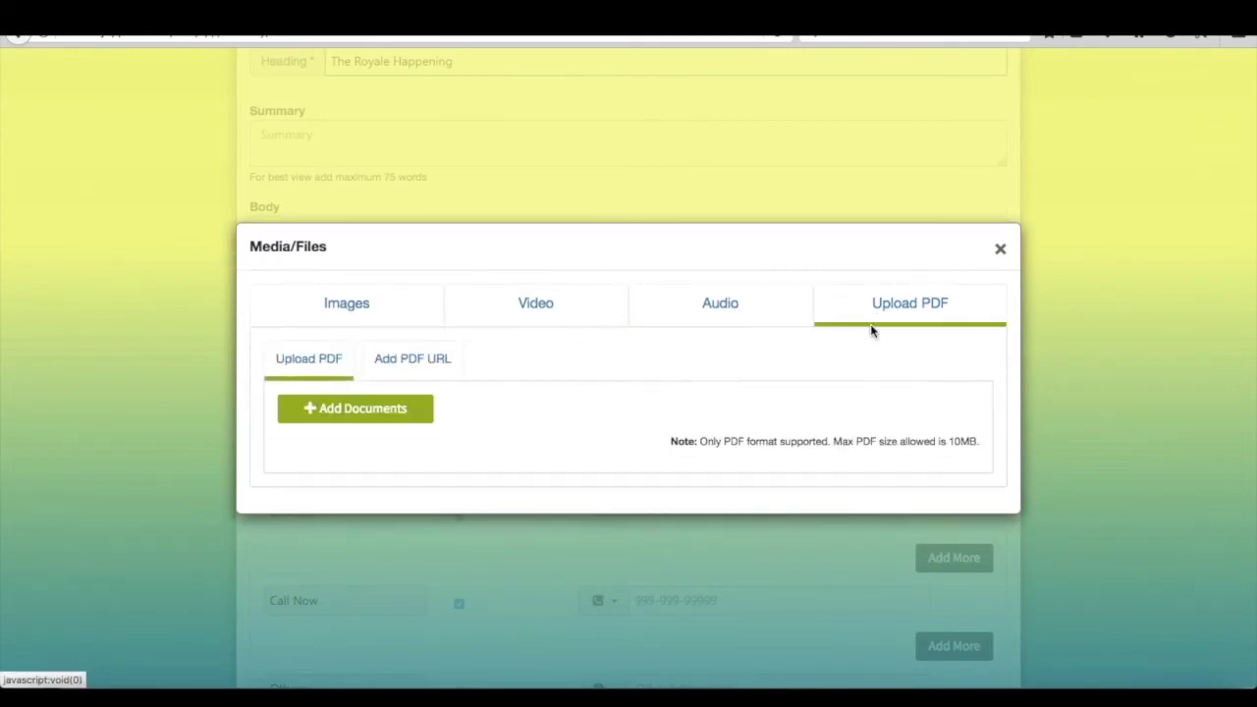
click(1000, 249)
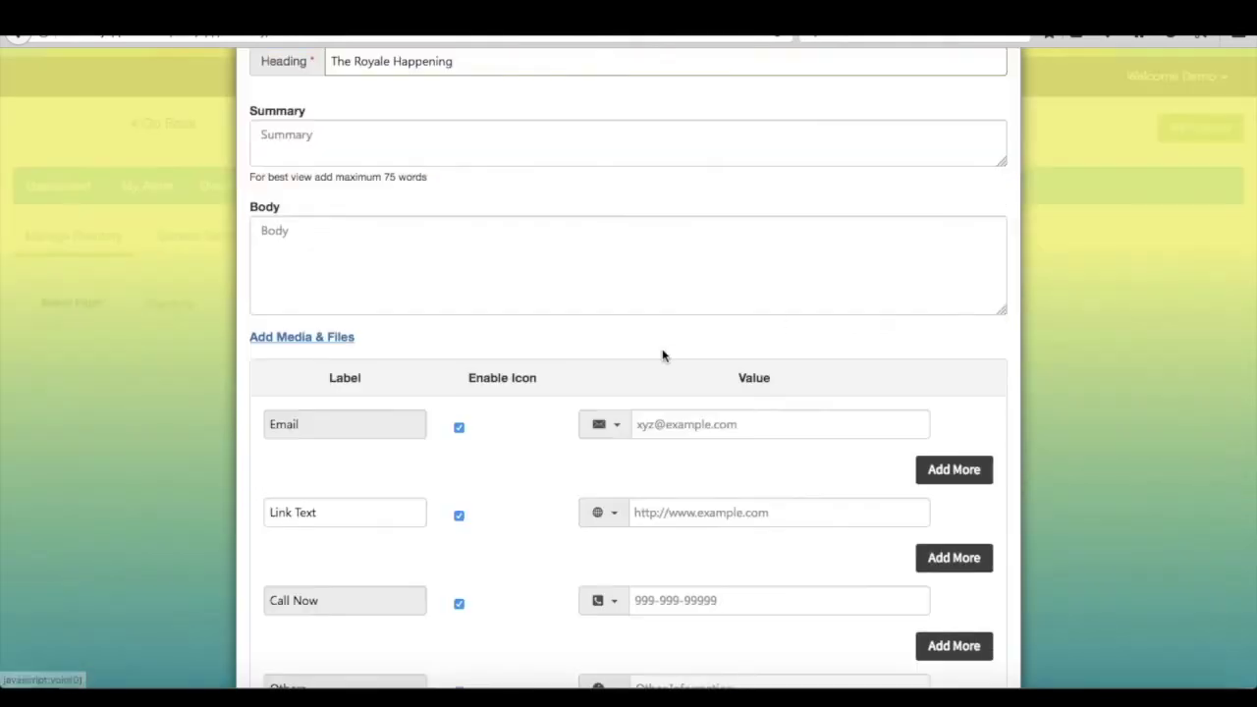
scroll(662, 354, down, 3)
Step: Enter a contact e-mail address and a call-now phone number, then save the listing
click(656, 290)
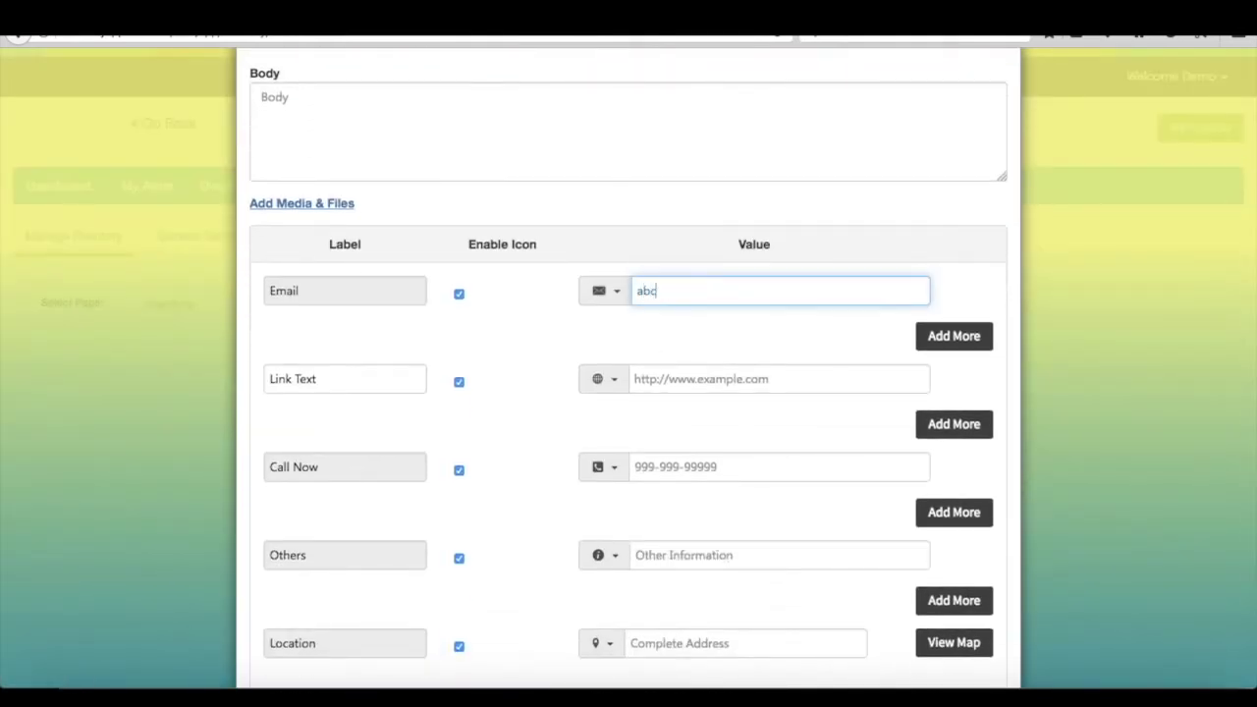
scroll(619, 412, down, 2)
click(693, 381)
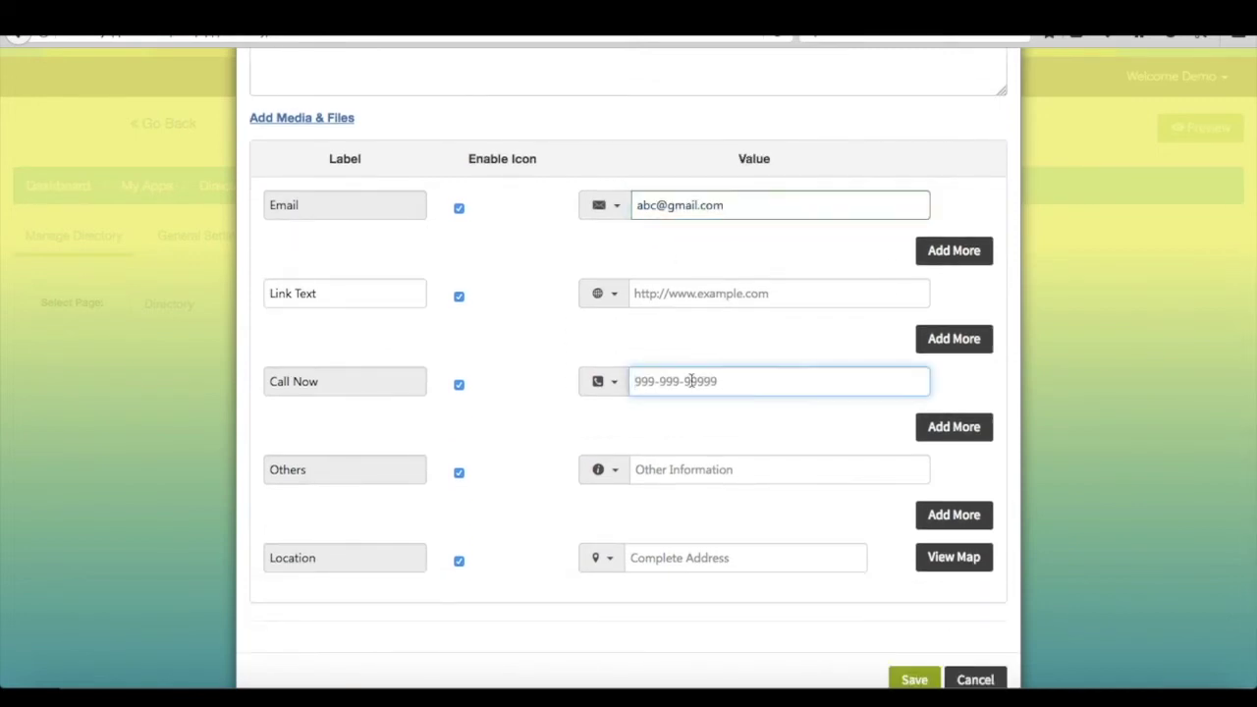
text(9876543210)
scroll(672, 493, down, 1)
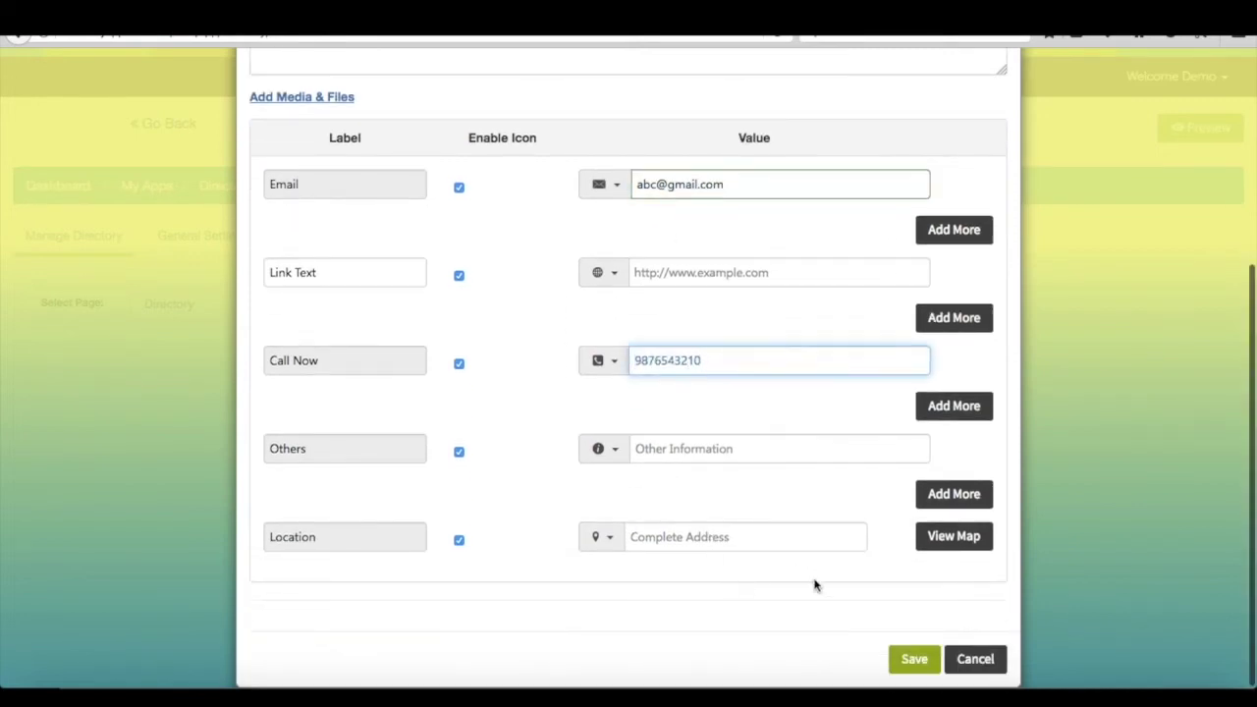
click(905, 662)
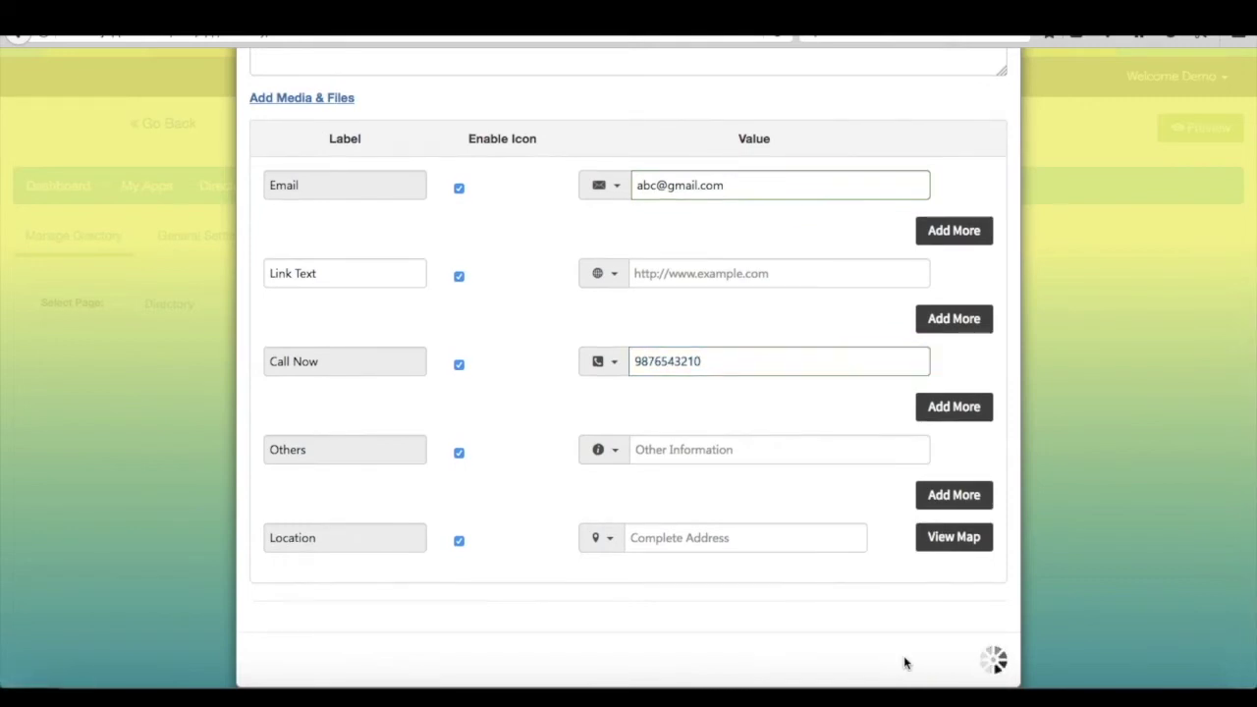
scroll(763, 390, down, 2)
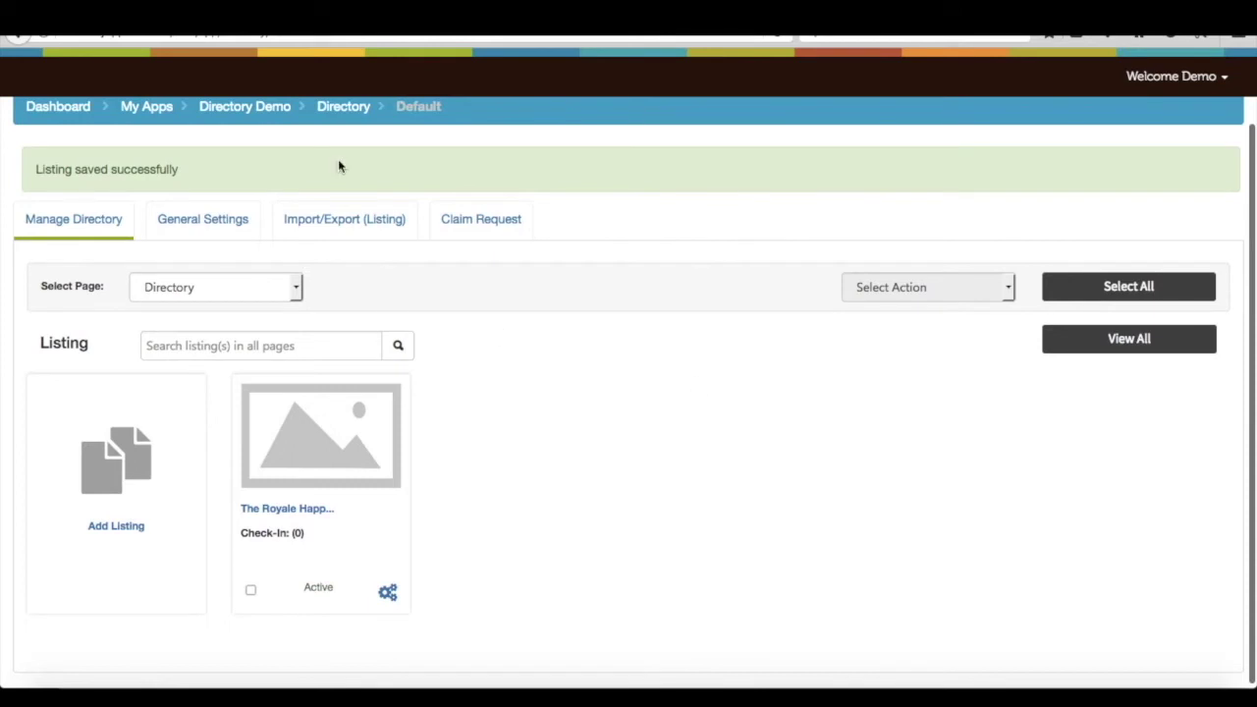
Step: View the Directory's General Settings, including the admin e-mail field and feature toggles
click(226, 219)
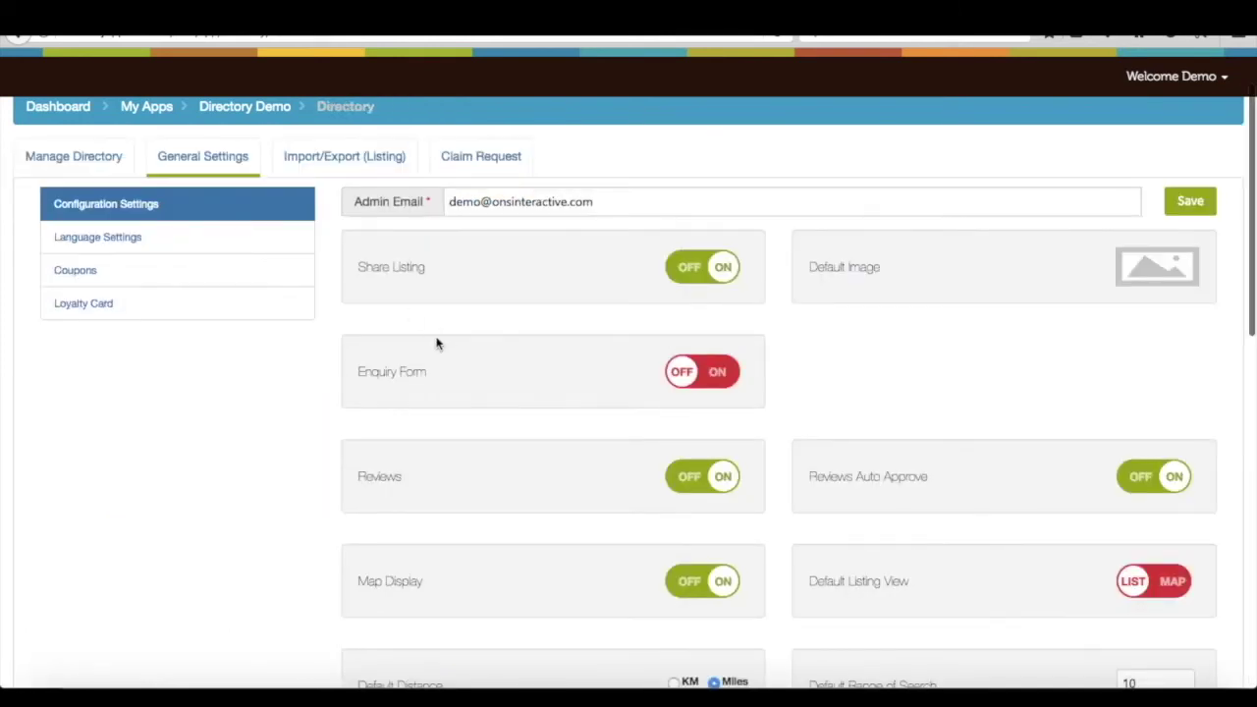
click(622, 207)
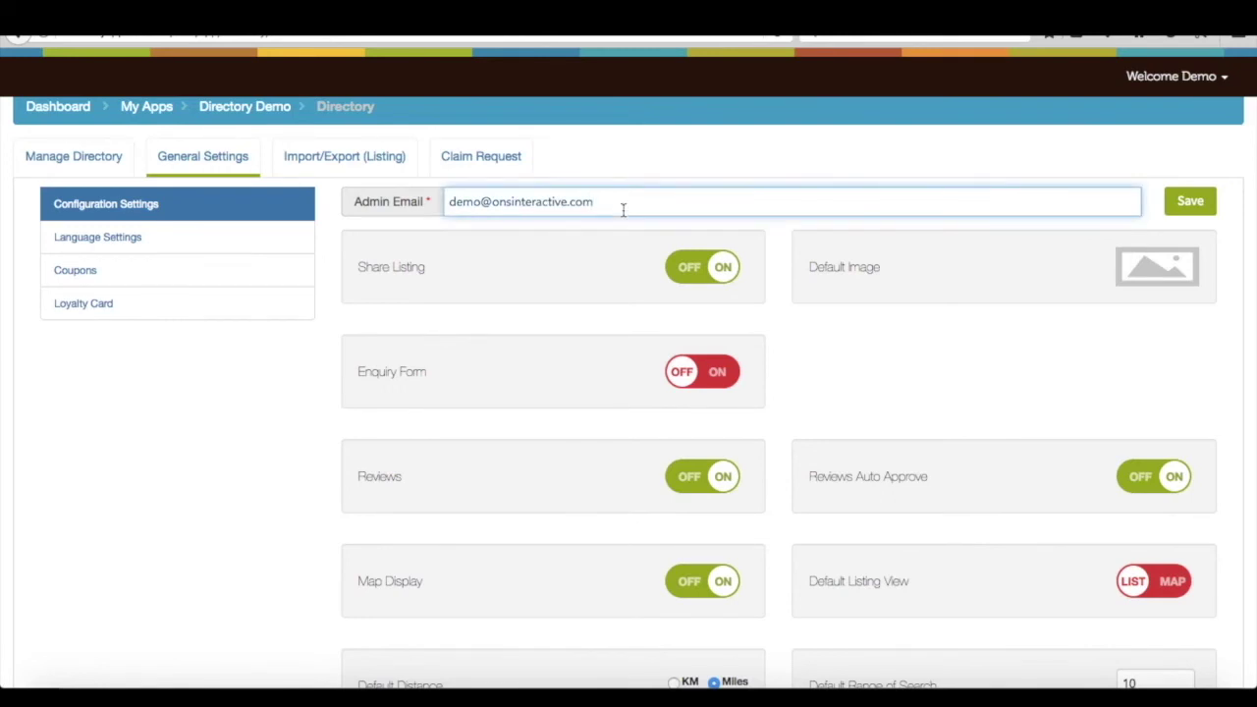
scroll(588, 318, up, 2)
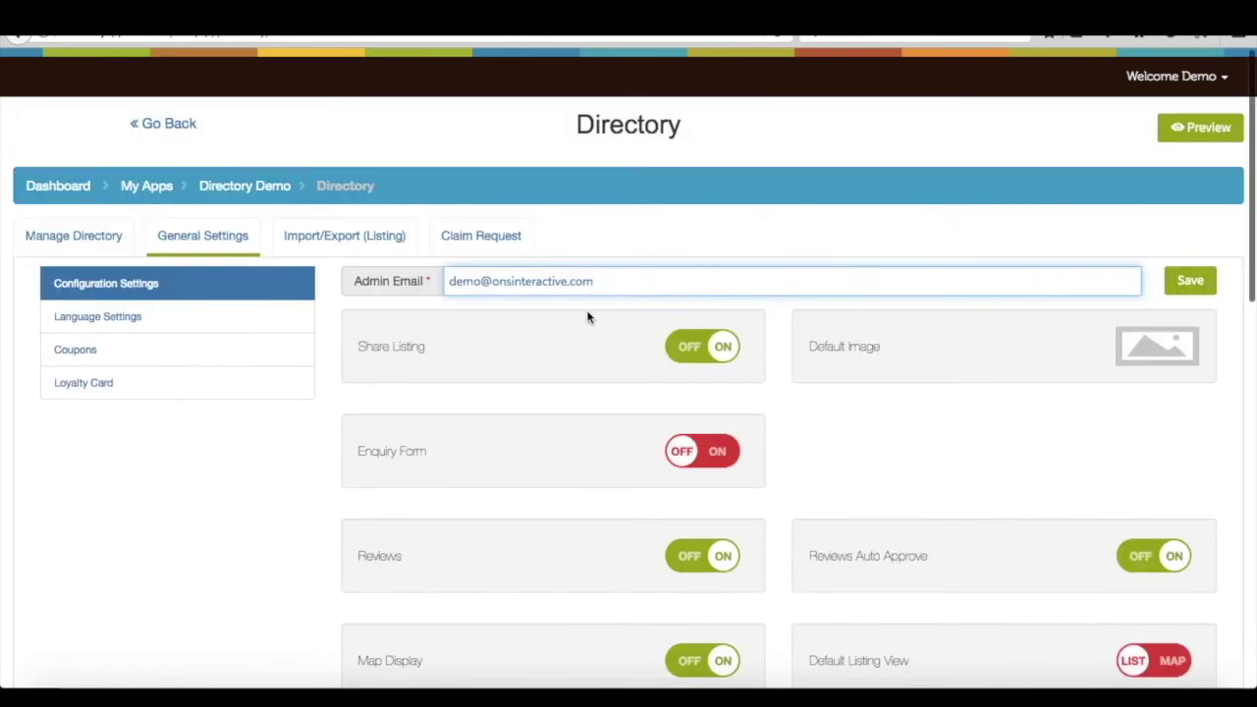
click(196, 325)
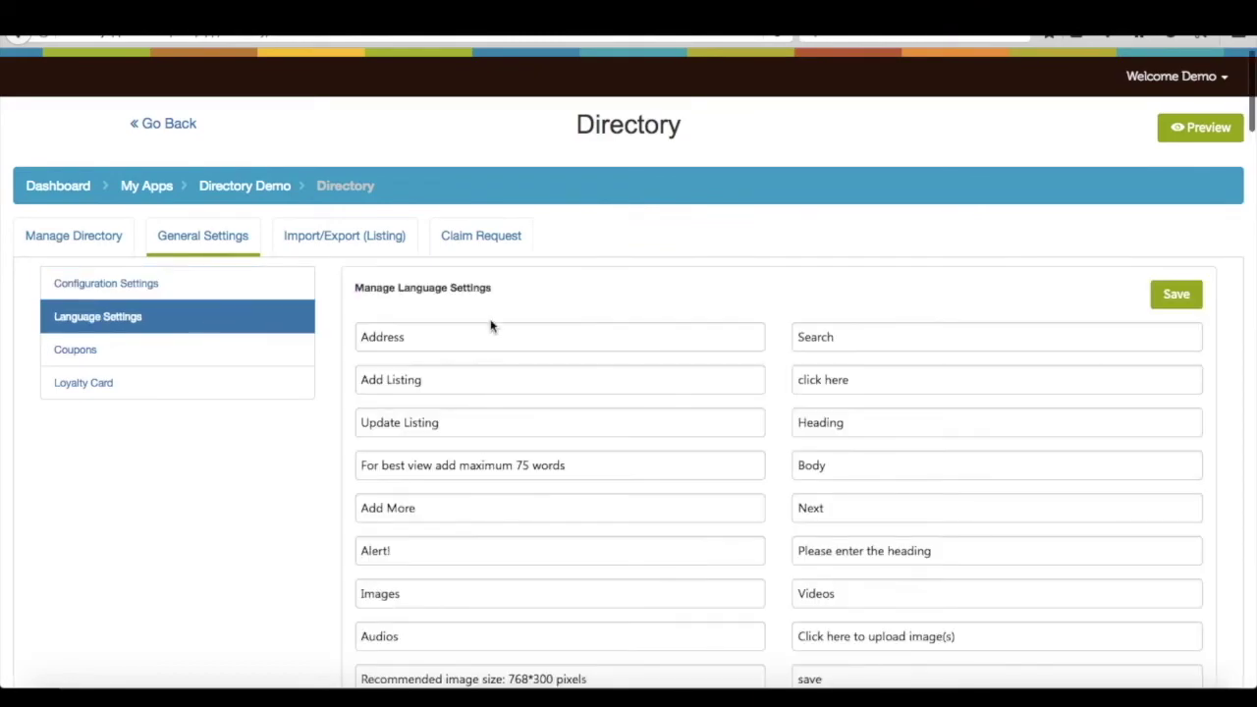
Step: Scroll through the default labels, from Address and Search down to Sign In and Reset Password
scroll(542, 469, down, 10)
scroll(542, 469, down, 10)
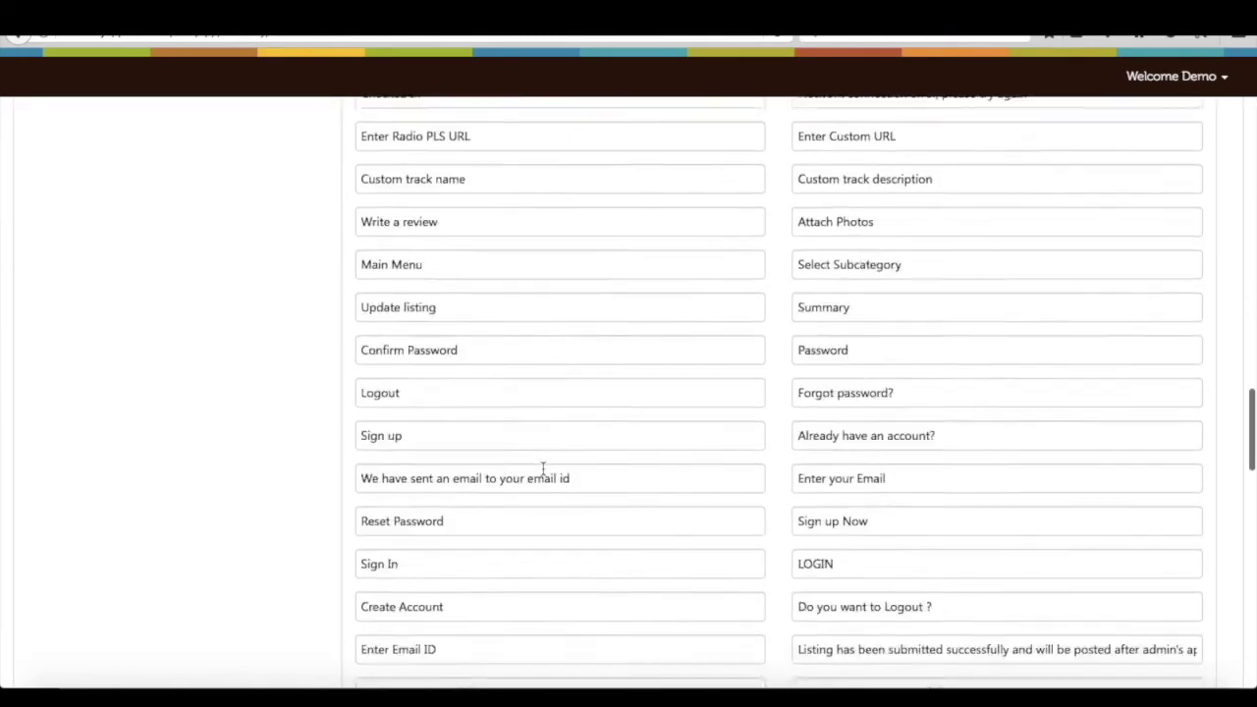
scroll(542, 468, up, 20)
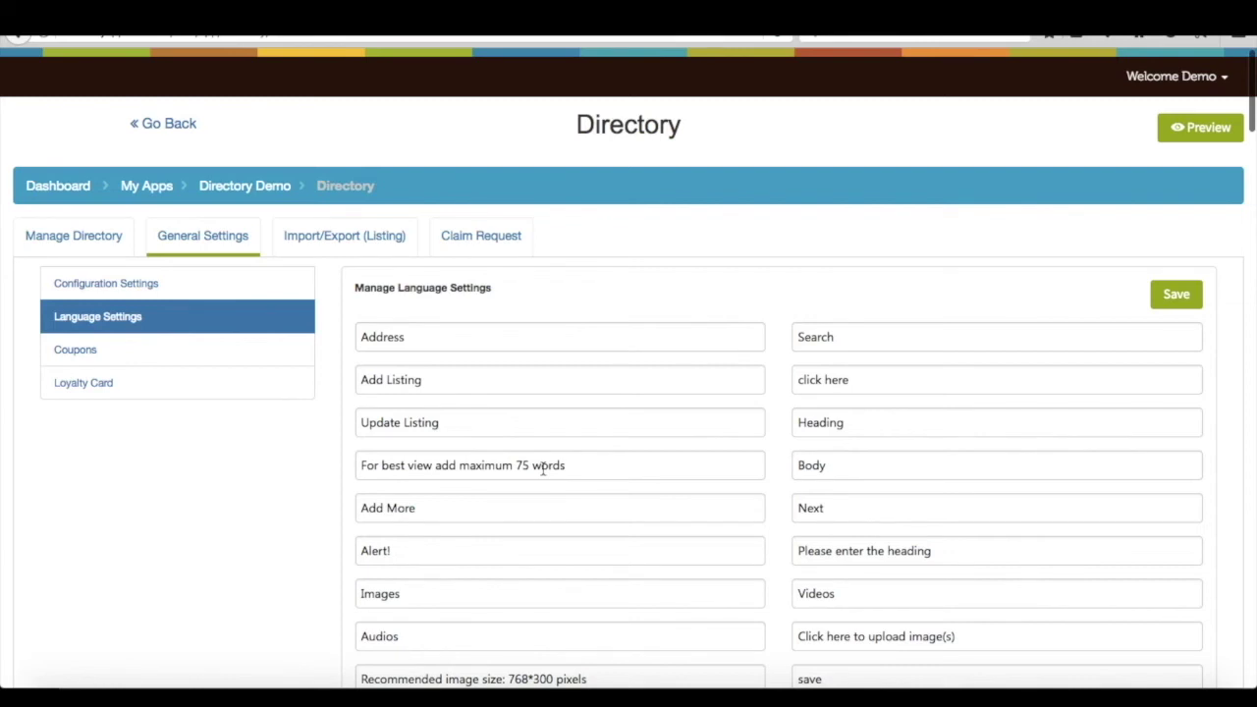
Step: Open Coupons, preview the Add New Coupon form, and close it without saving
click(236, 353)
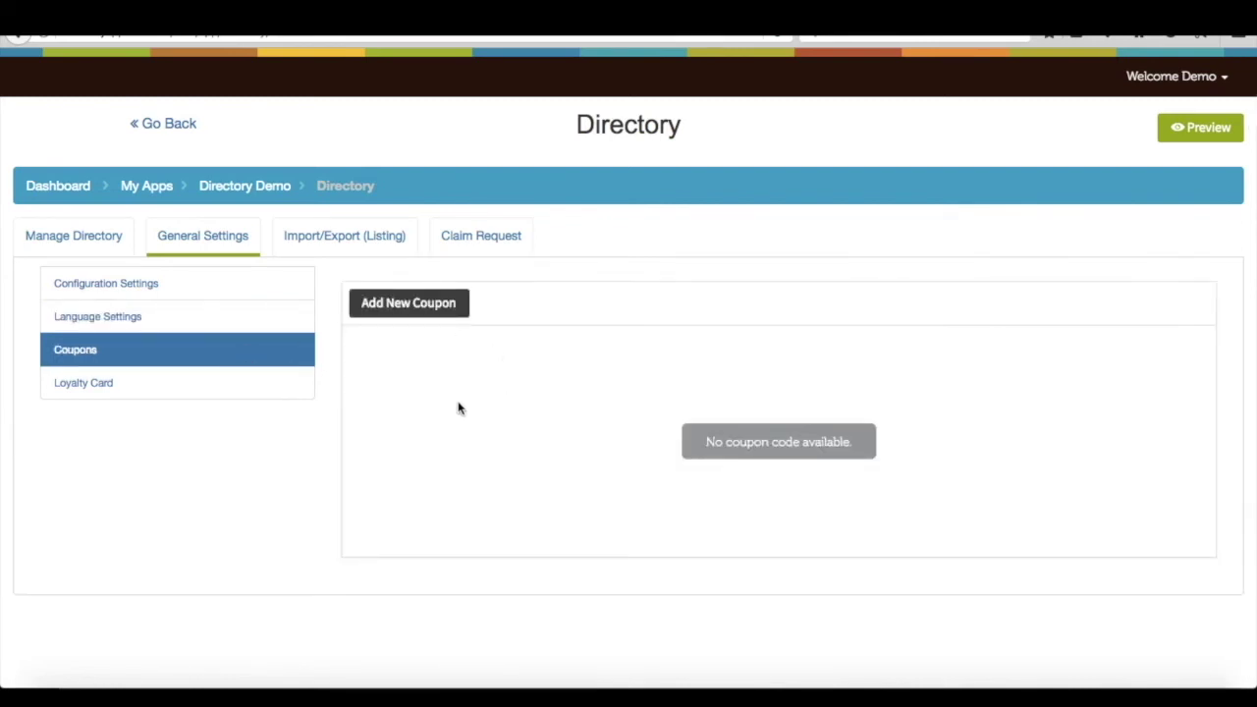
click(421, 312)
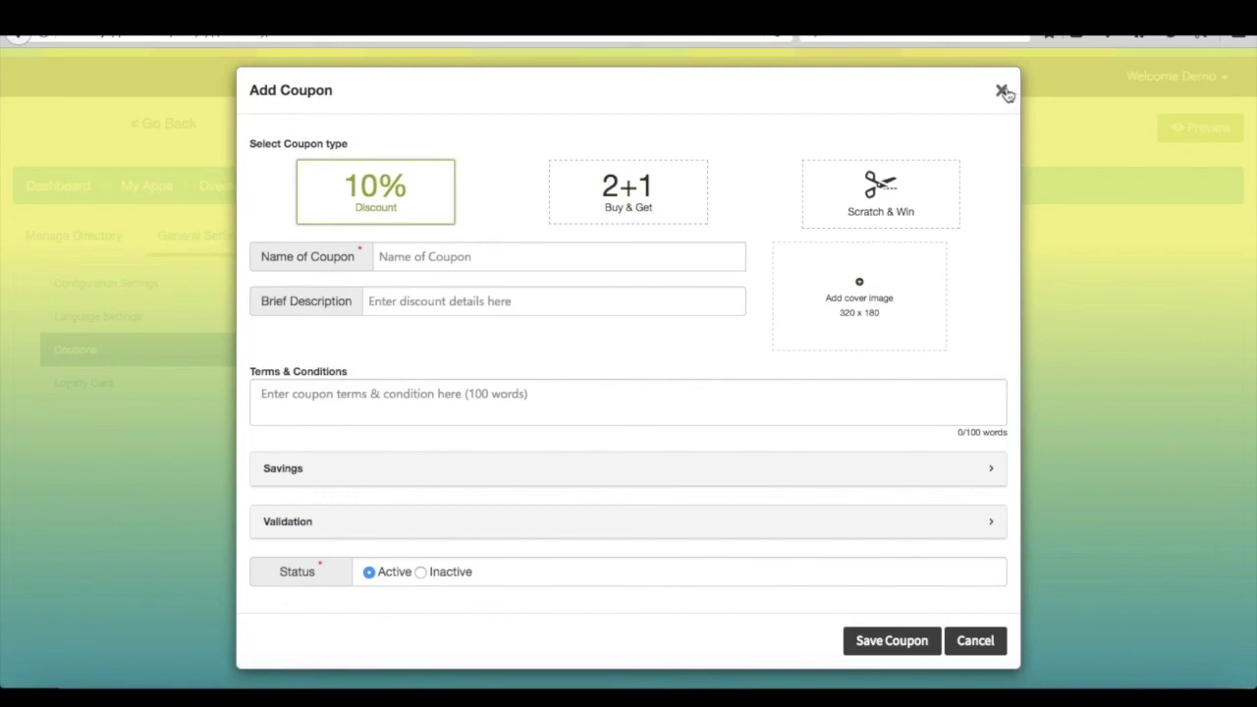
click(1002, 91)
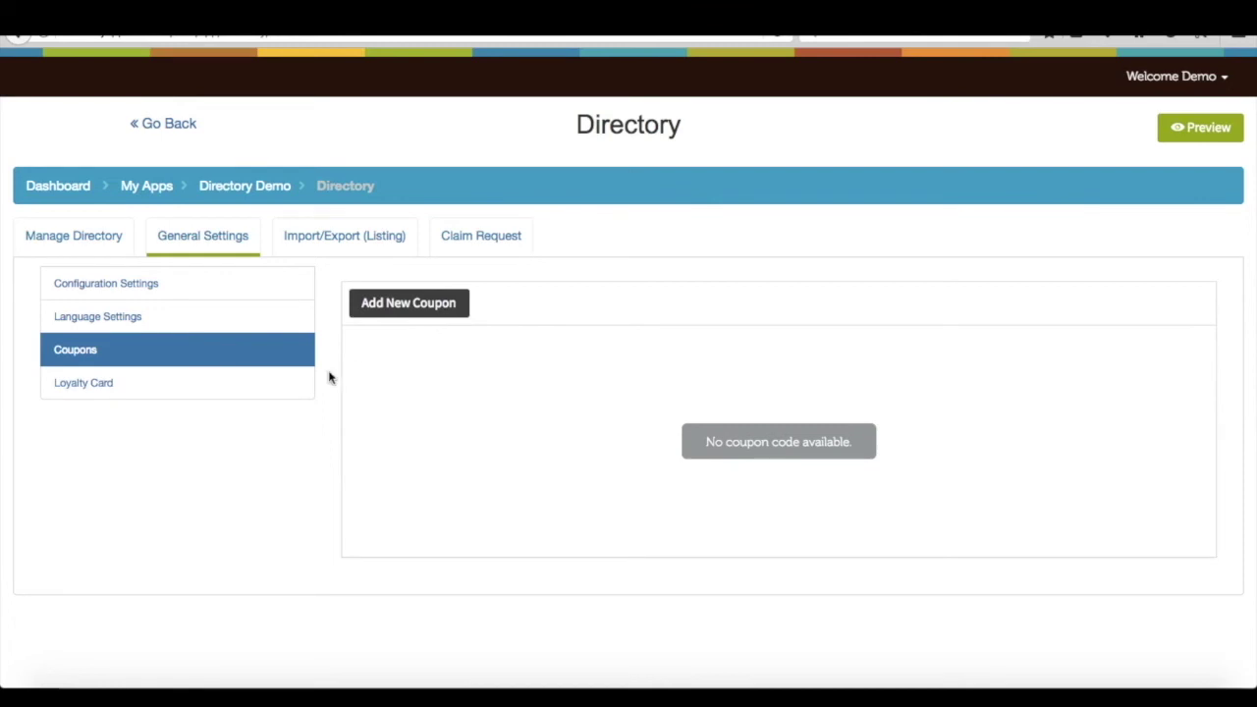
Step: View the Directory's empty Loyalty Card section, then its Import/Export (Listing) options
click(197, 384)
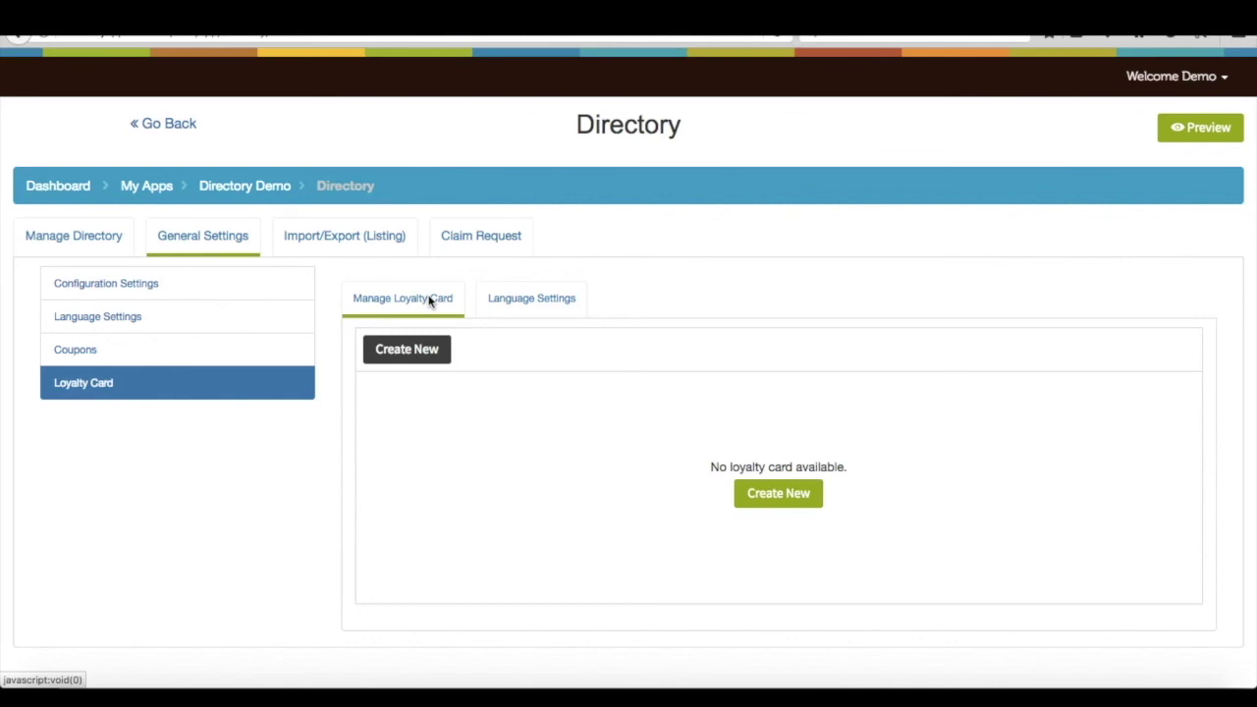
click(353, 232)
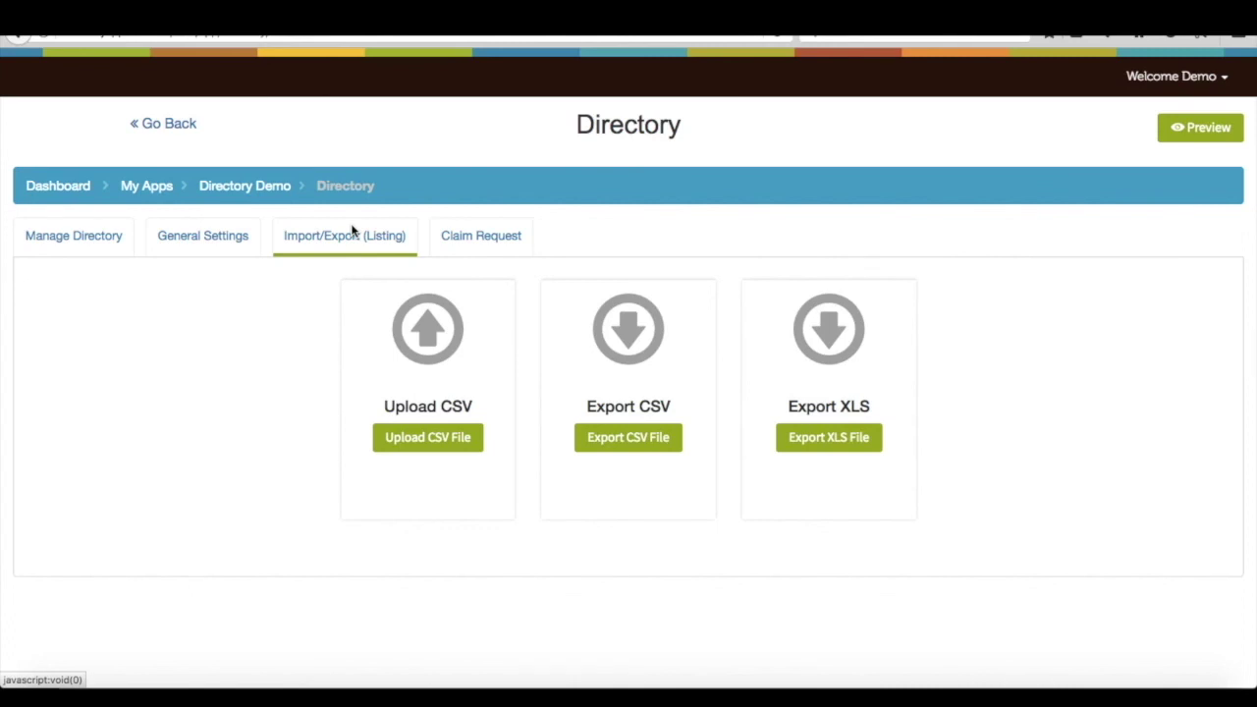
Step: Show the Directory's Claim Request section, which reports no claim requests found
click(476, 243)
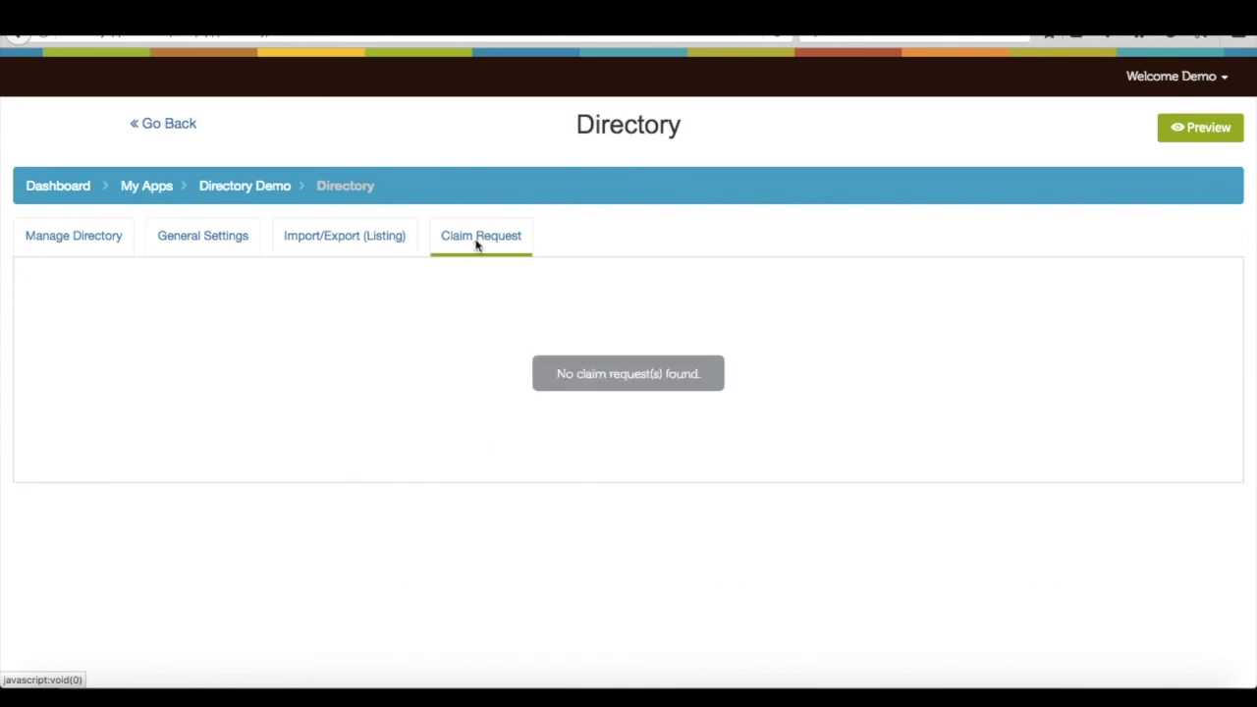